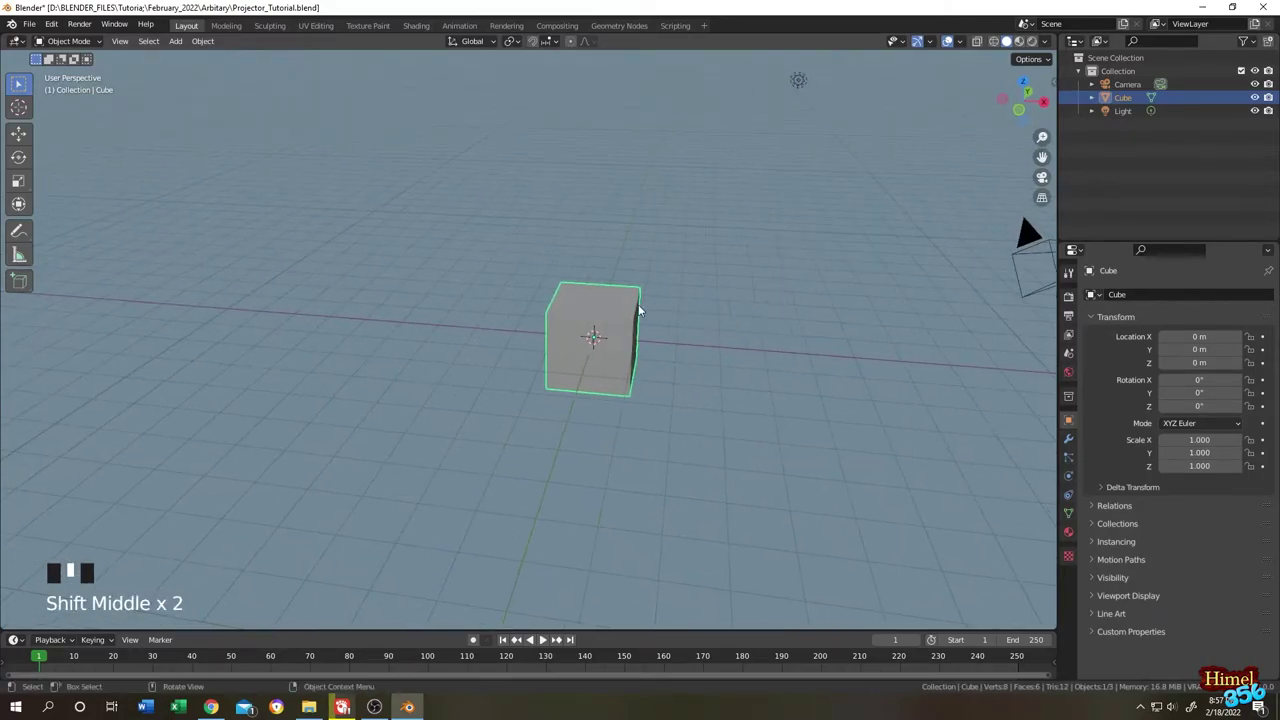
Delete the default cube from the scene.
left_click(627, 311)
key("x")
left_click(614, 304)
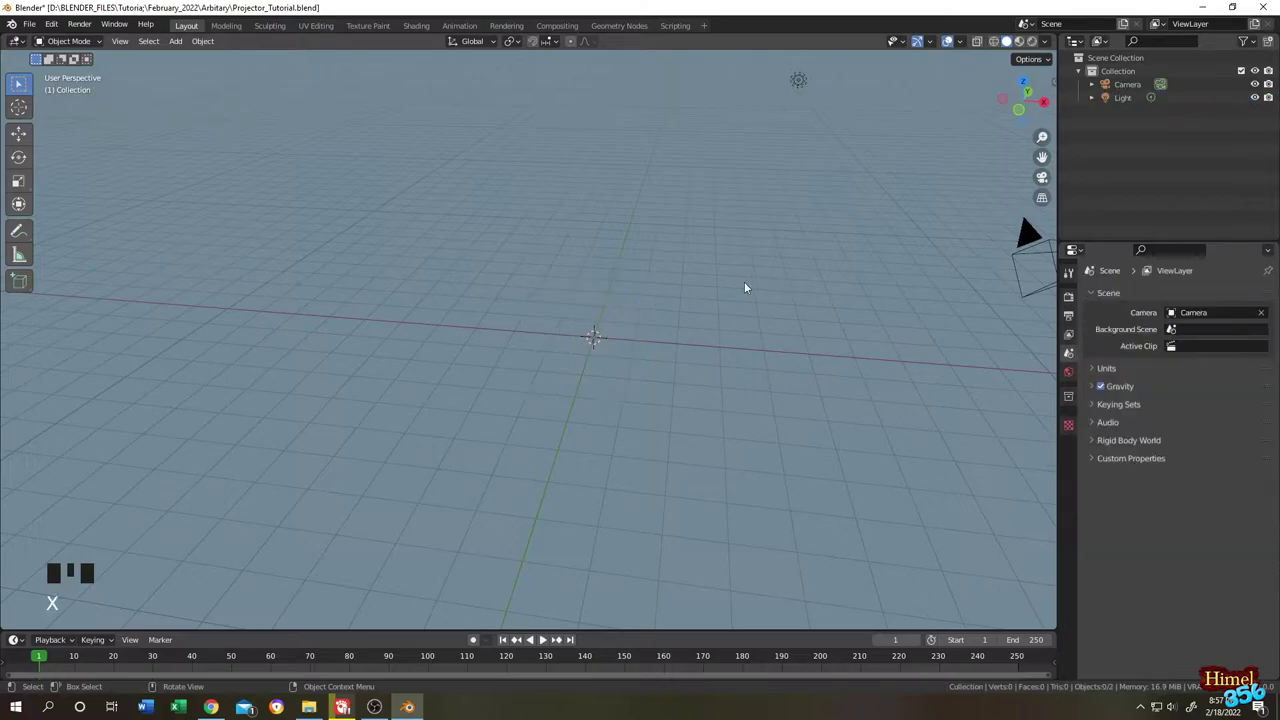
Add a mesh plane at the origin and scale its geometry up in Edit Mode as a floor.
middle_click_drag(744, 287, 714, 277, "shift")
key("shift+a")
mouse_move(555, 178)
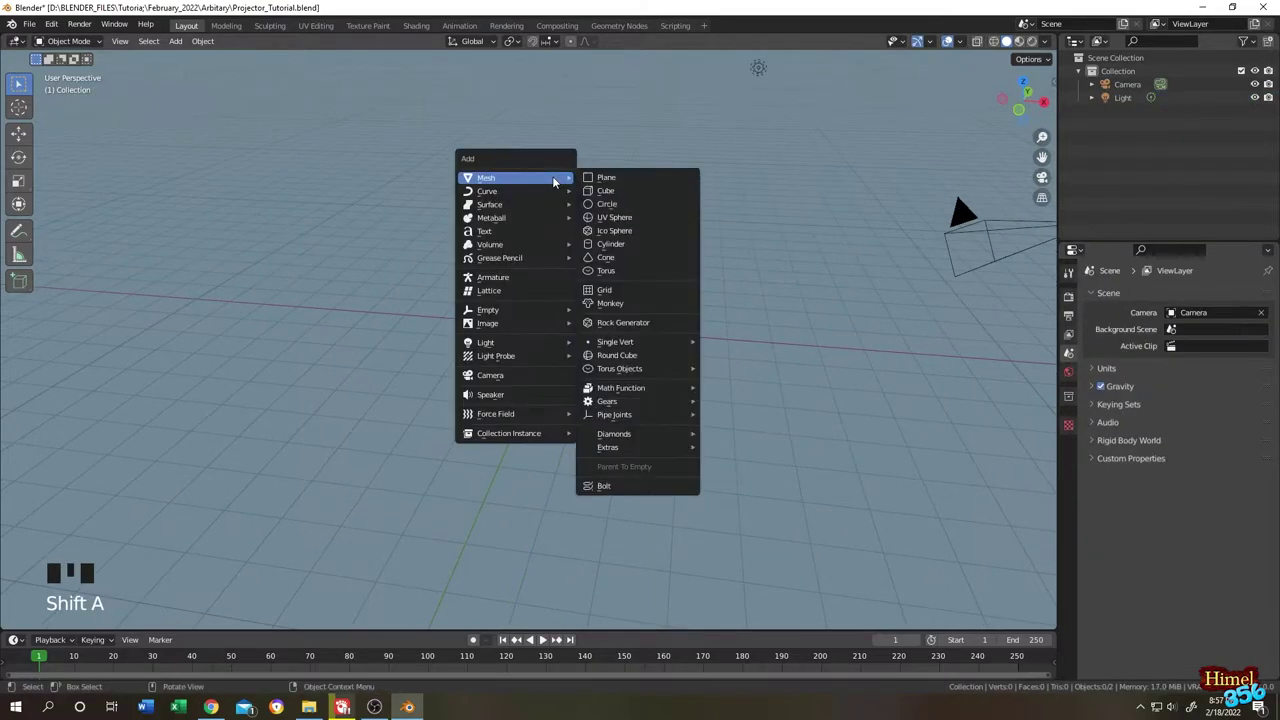
left_click(612, 178)
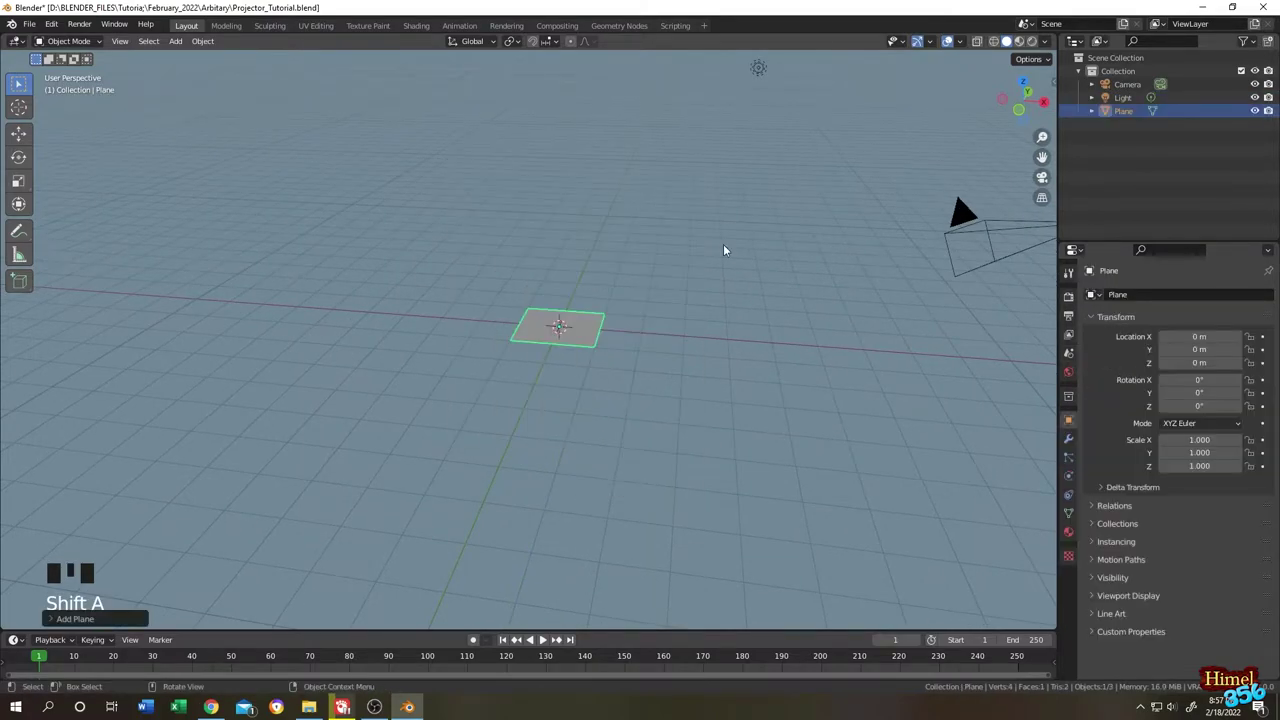
key("Tab")
key("s")
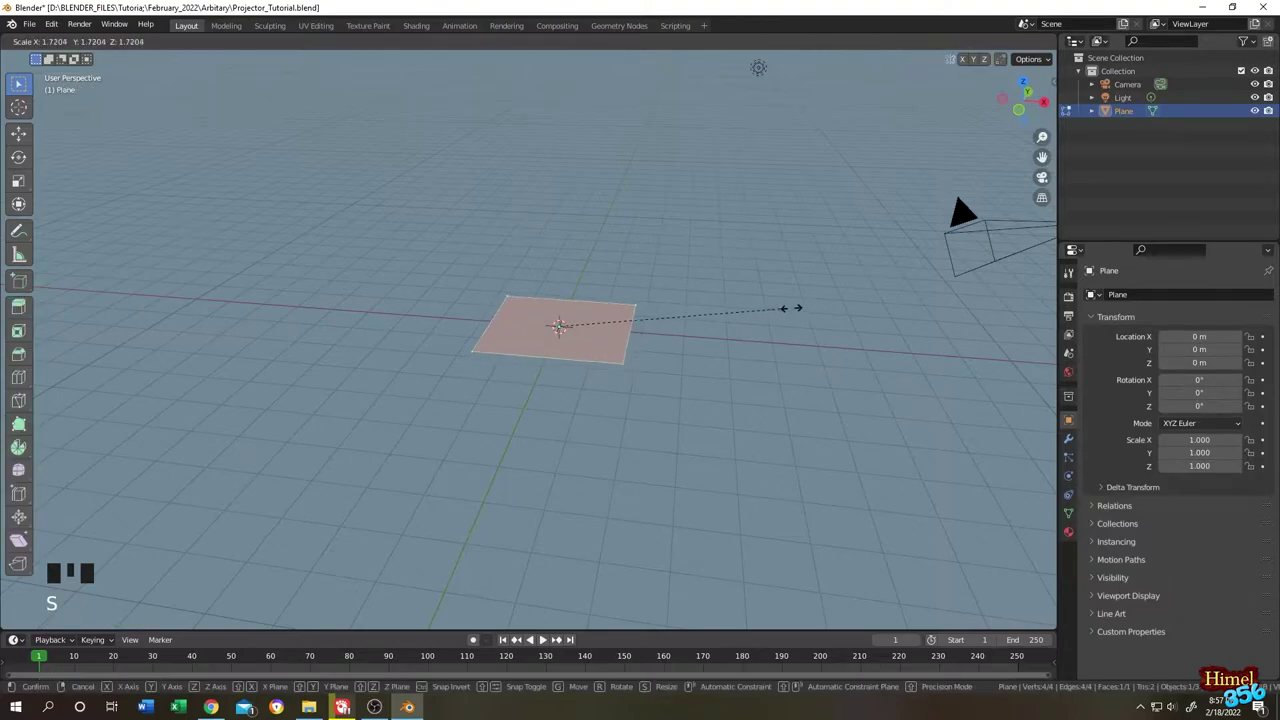
left_click(946, 293)
key("Tab")
Add a mesh cube at the origin on the plane and enter Edit Mode for it.
scroll(692, 251, "up", 2)
middle_click_drag(692, 251, 554, 246)
key("shift+a")
mouse_move(551, 245)
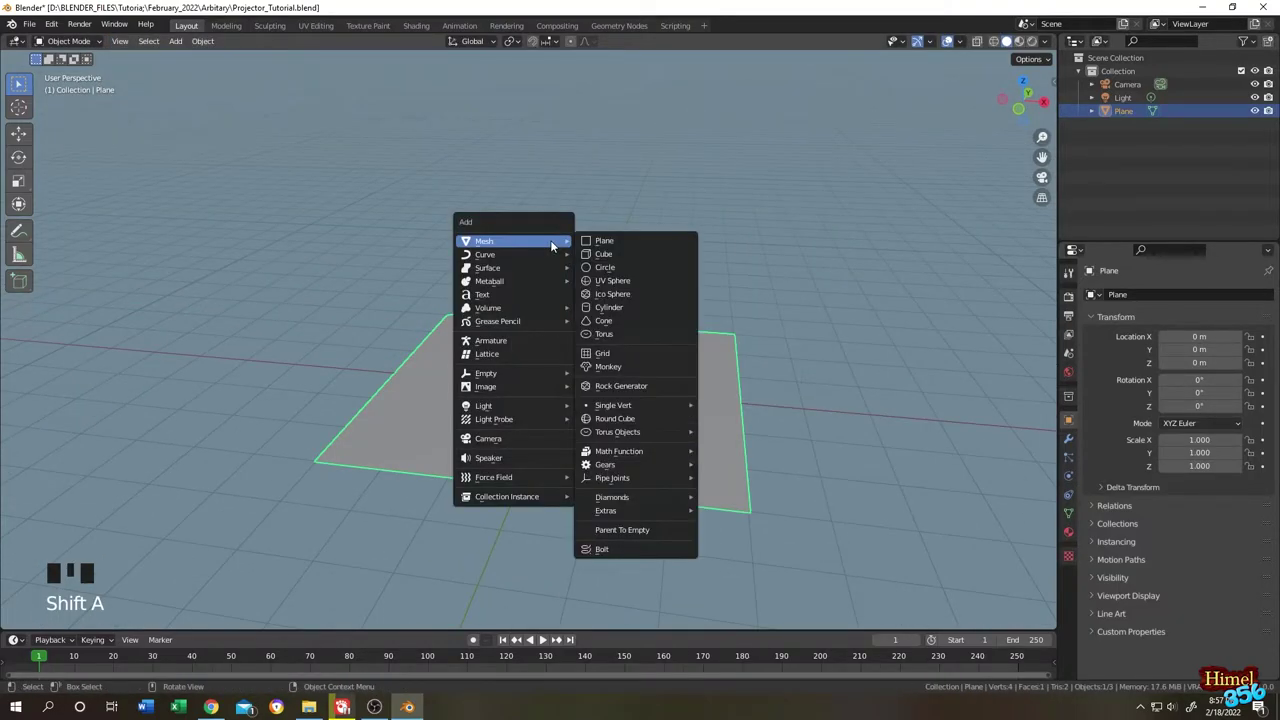
left_click(616, 253)
key("Tab")
key("Tab")
key("Tab")
Enable the Move and Rotate object gizmos in the viewport.
left_click(929, 42)
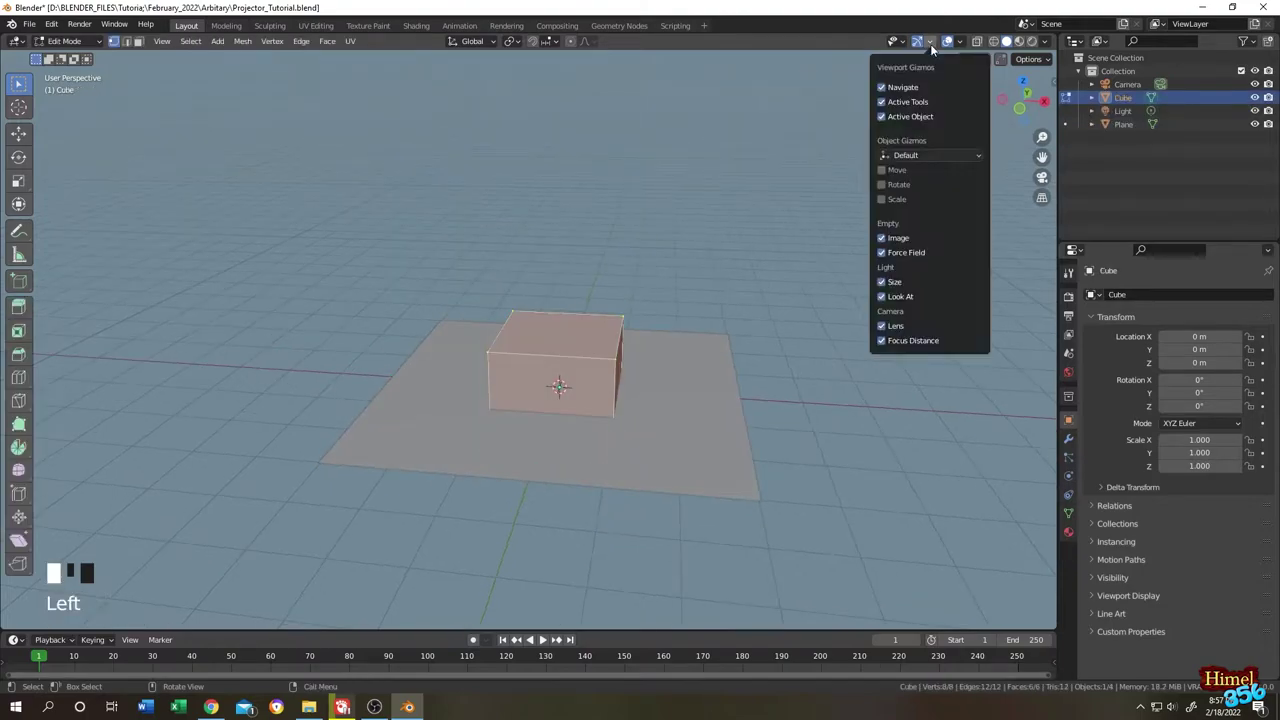
left_click(883, 170)
left_click(883, 184)
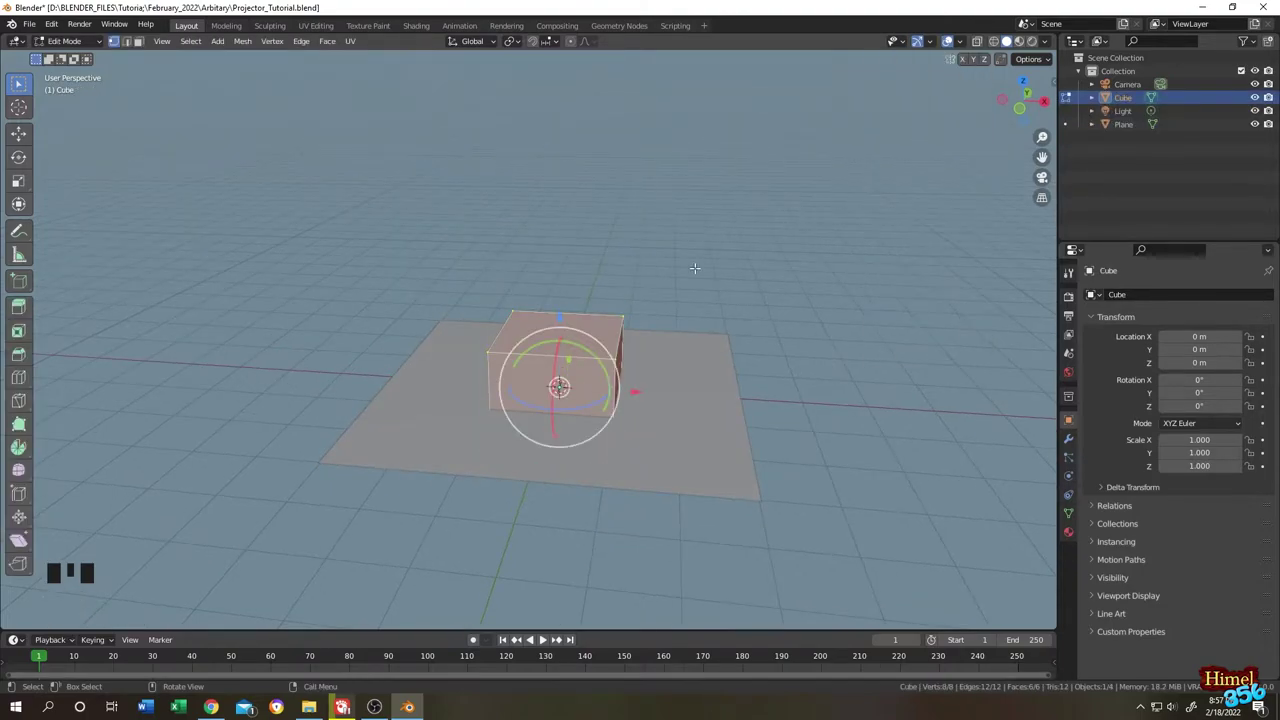
Raise the cube's geometry along Z in the front view so it sits above the floor plane.
key("KP_1")
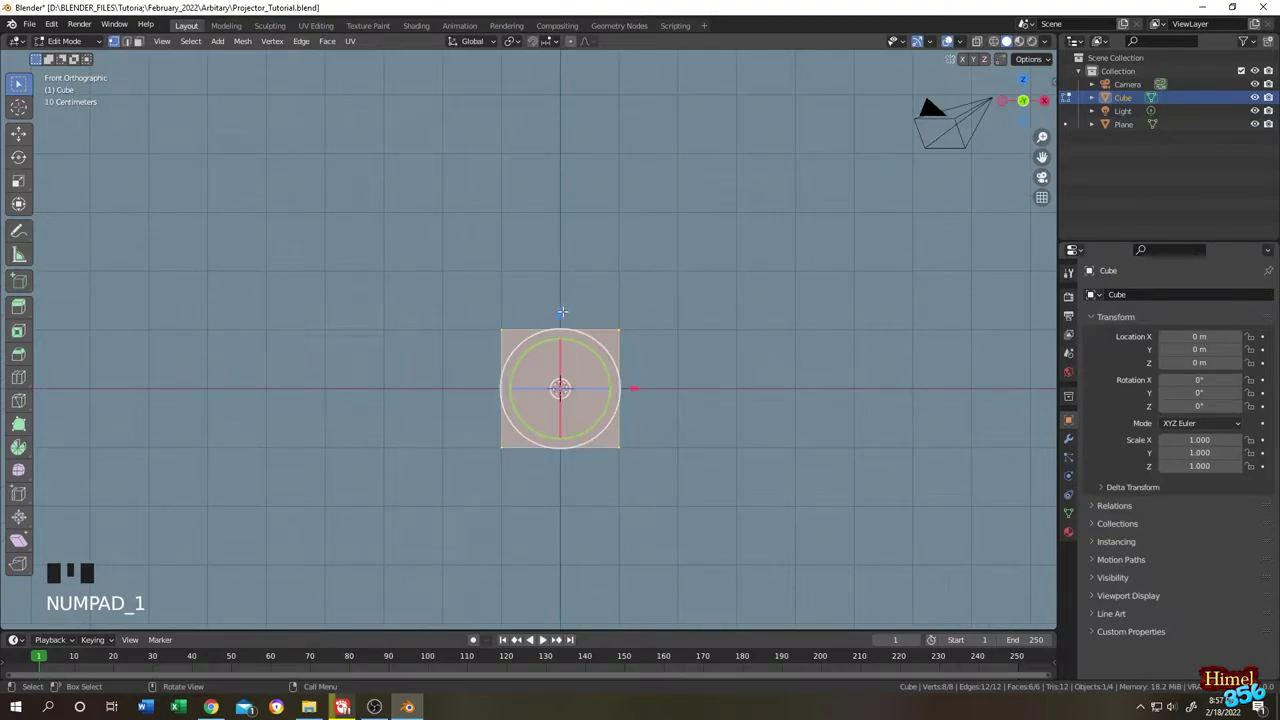
left_click_drag(562, 313, 576, 207)
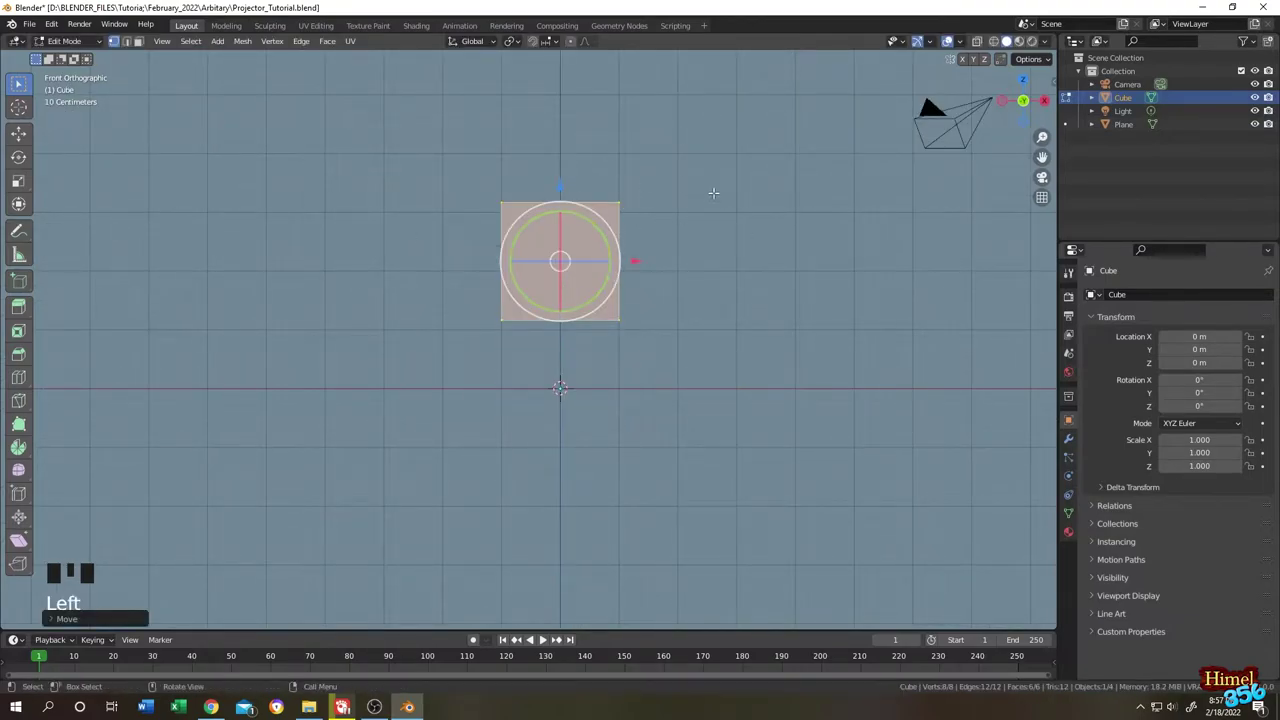
middle_click_drag(714, 191, 700, 214)
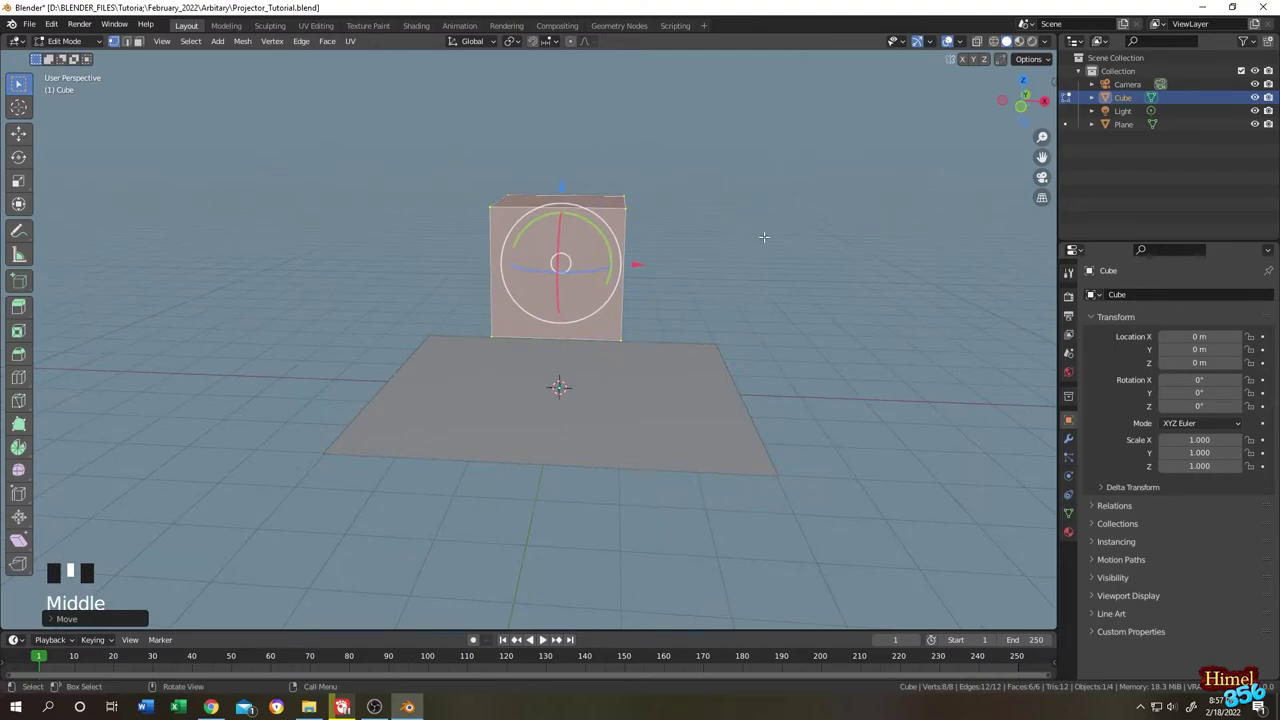
Scale the cube's geometry down along global X into a very thin upright panel.
key("s")
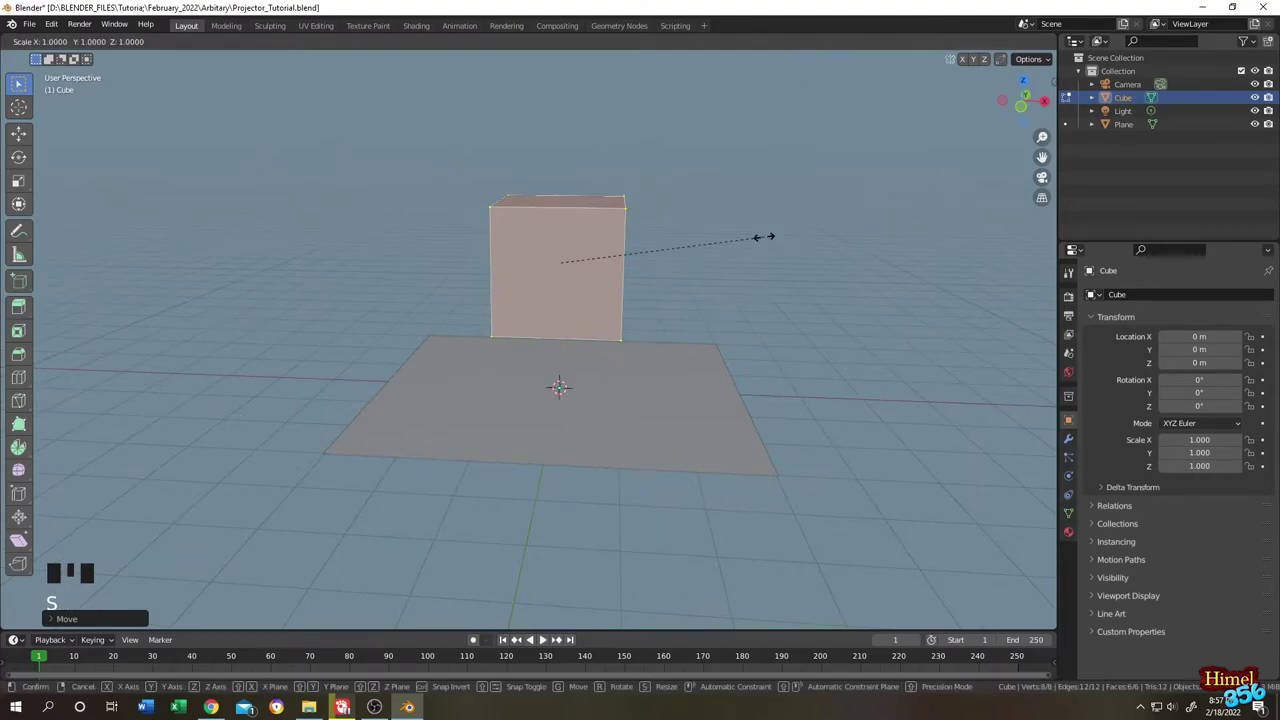
key("x")
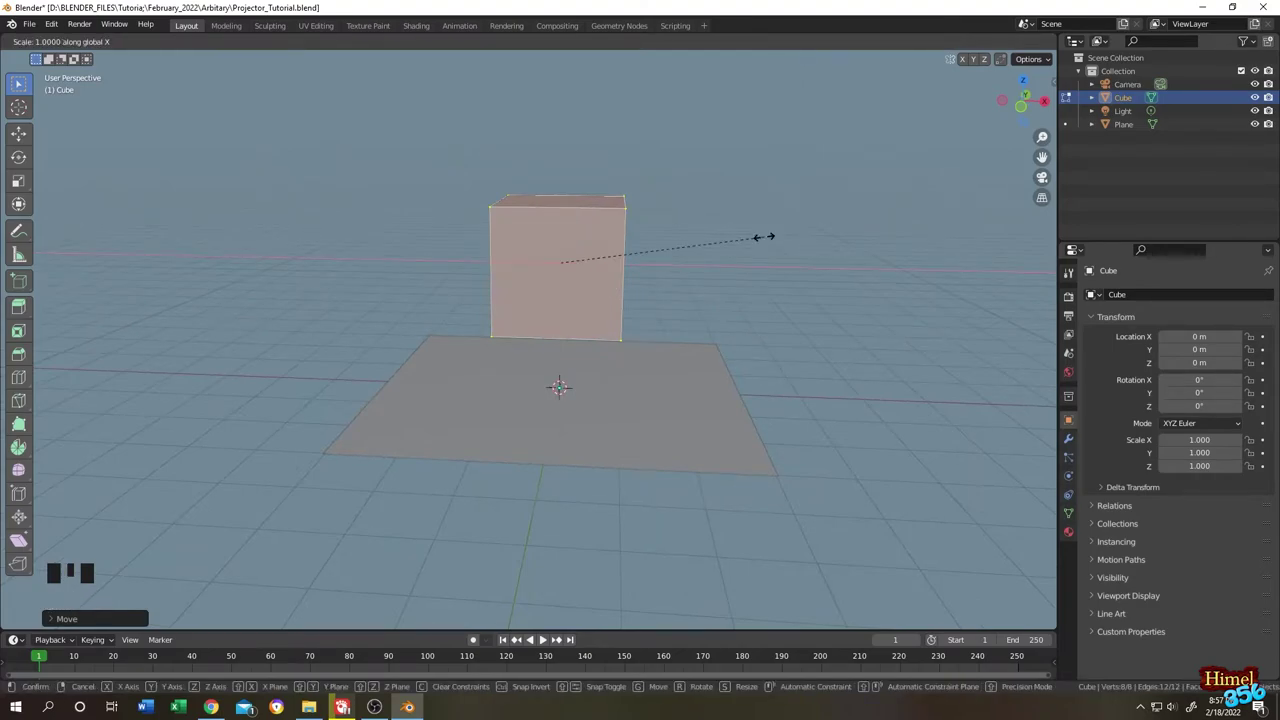
left_click(566, 248)
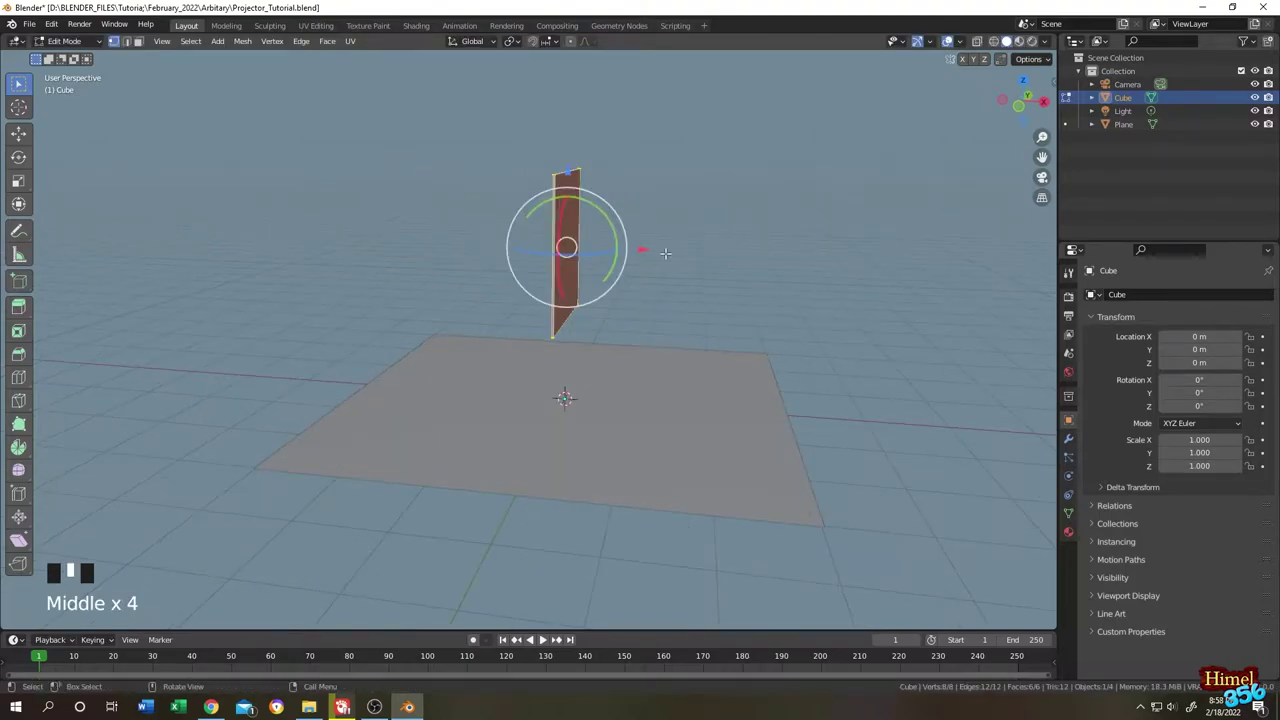
middle_click_drag(682, 242, 665, 239)
middle_click_drag(441, 103, 483, 140)
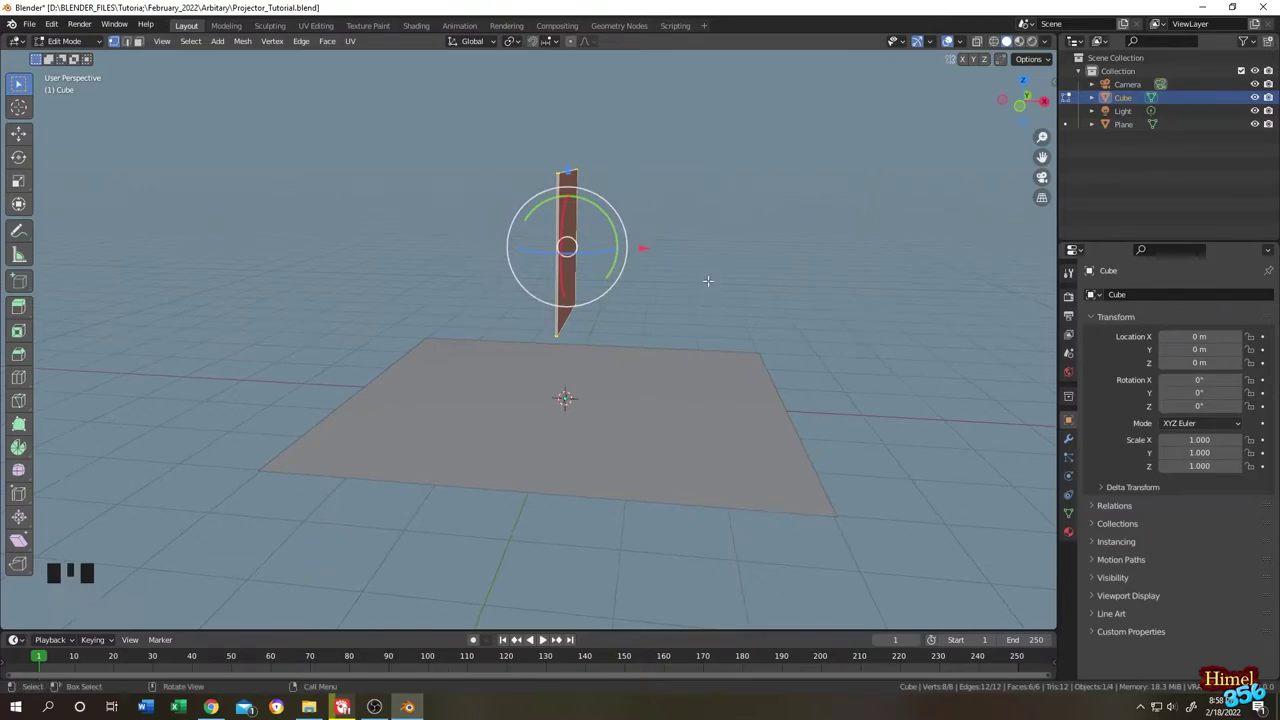
middle_click_drag(700, 284, 549, 186)
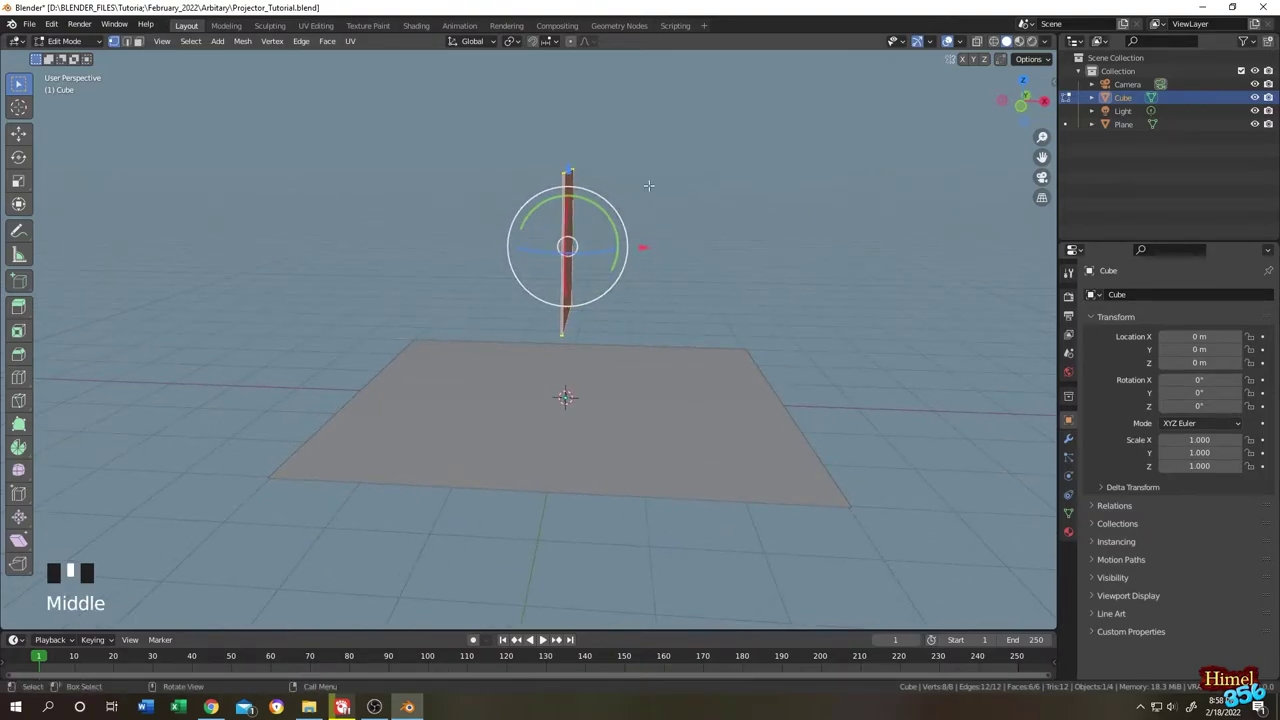
middle_click_drag(648, 185, 669, 155)
scroll(672, 155, "up", 1)
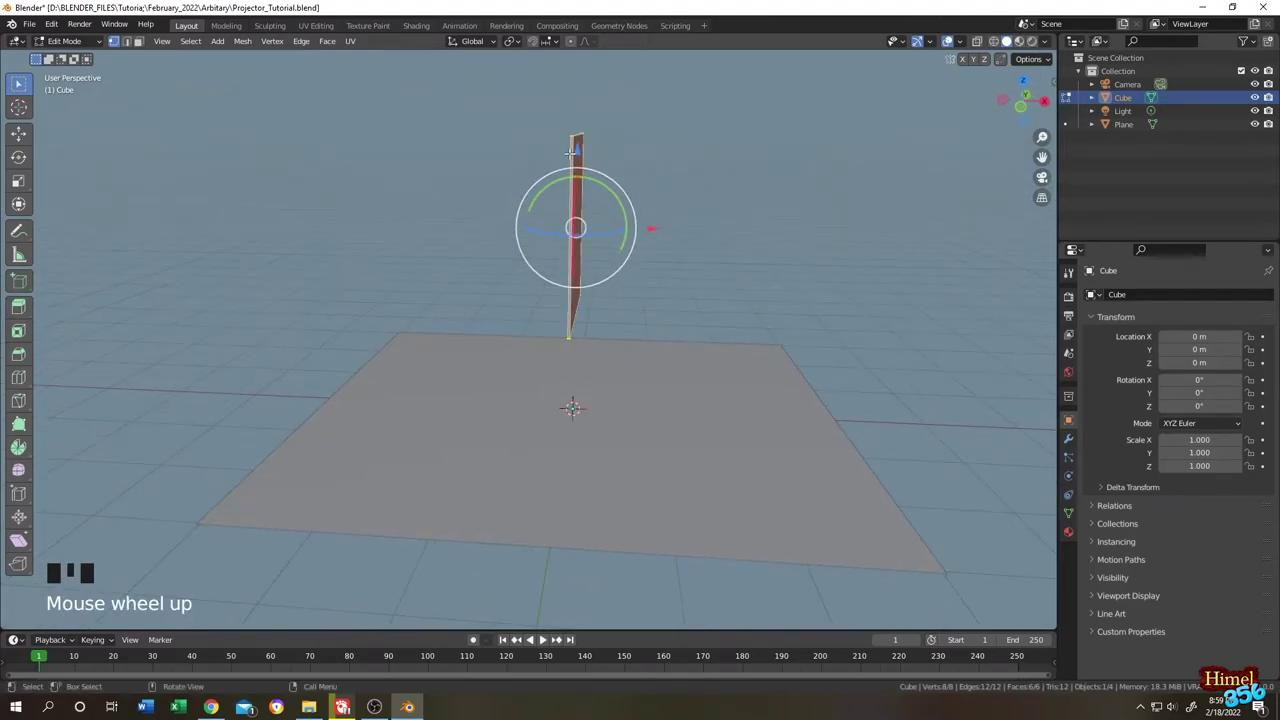
Scale the thin panel up along global Z as a projection screen and return to Object Mode.
middle_click_drag(687, 160, 580, 195)
key("s")
key("z")
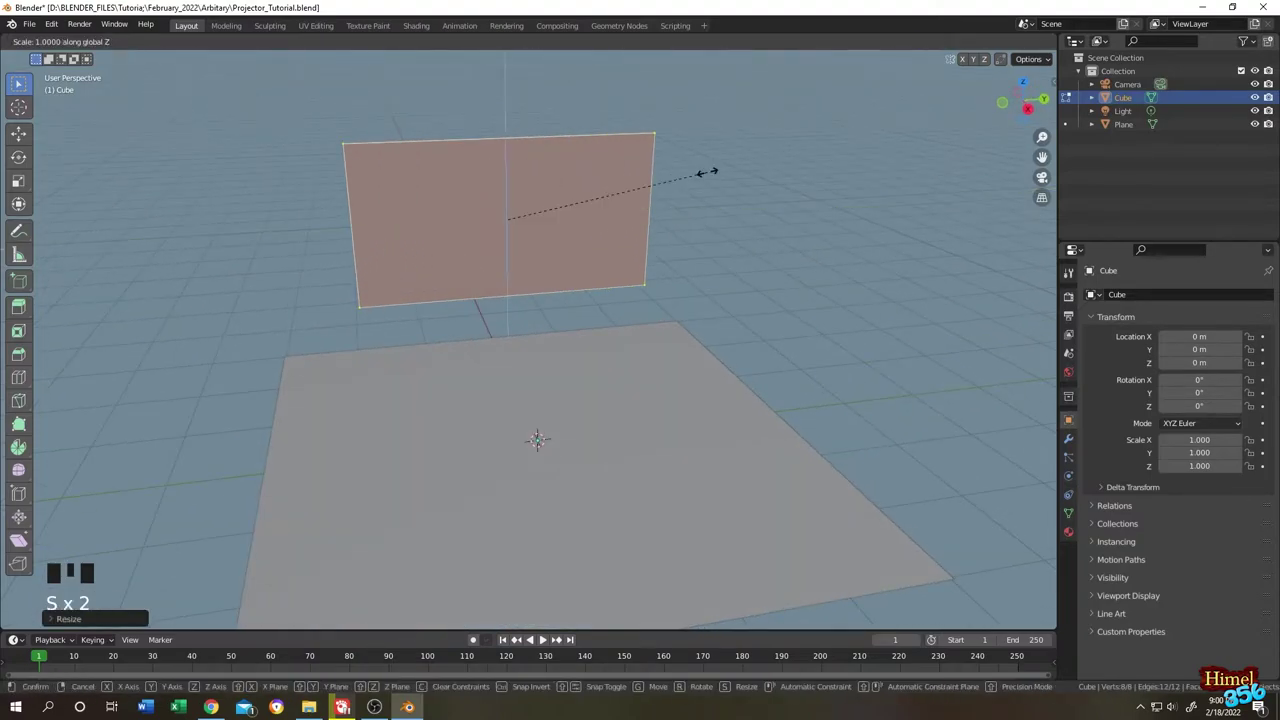
left_click(614, 134)
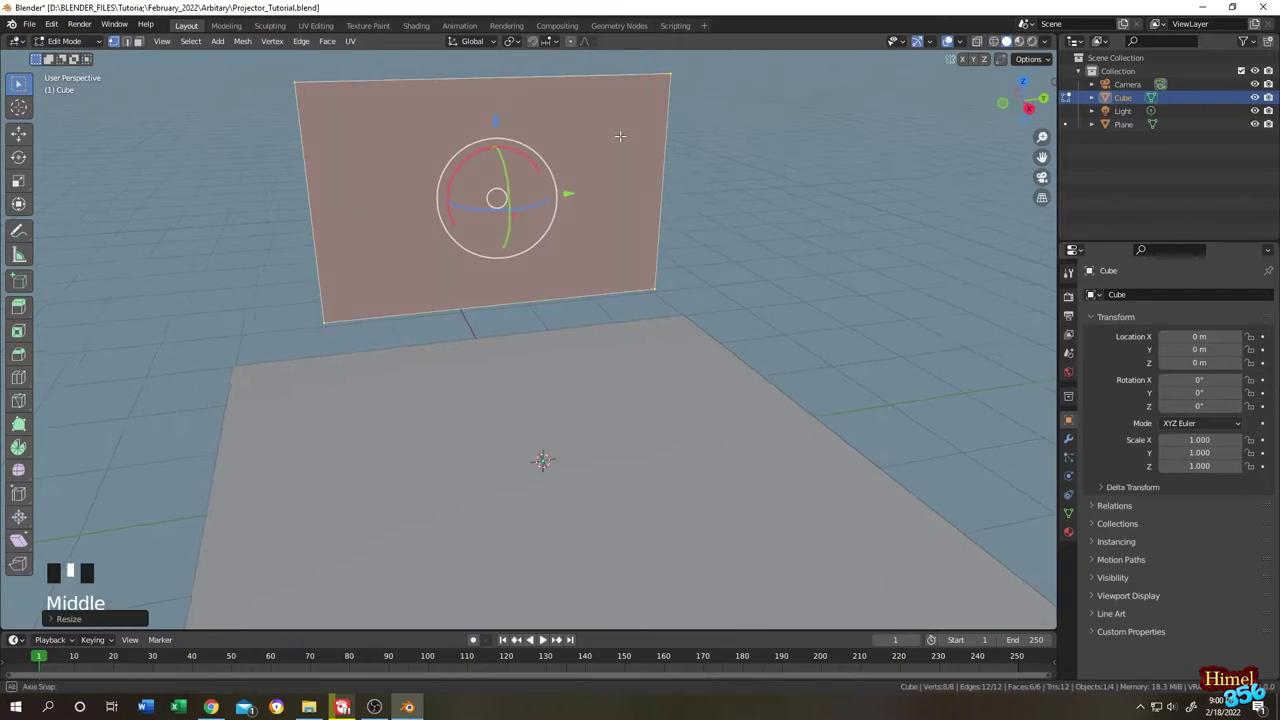
middle_click_drag(614, 134, 671, 149)
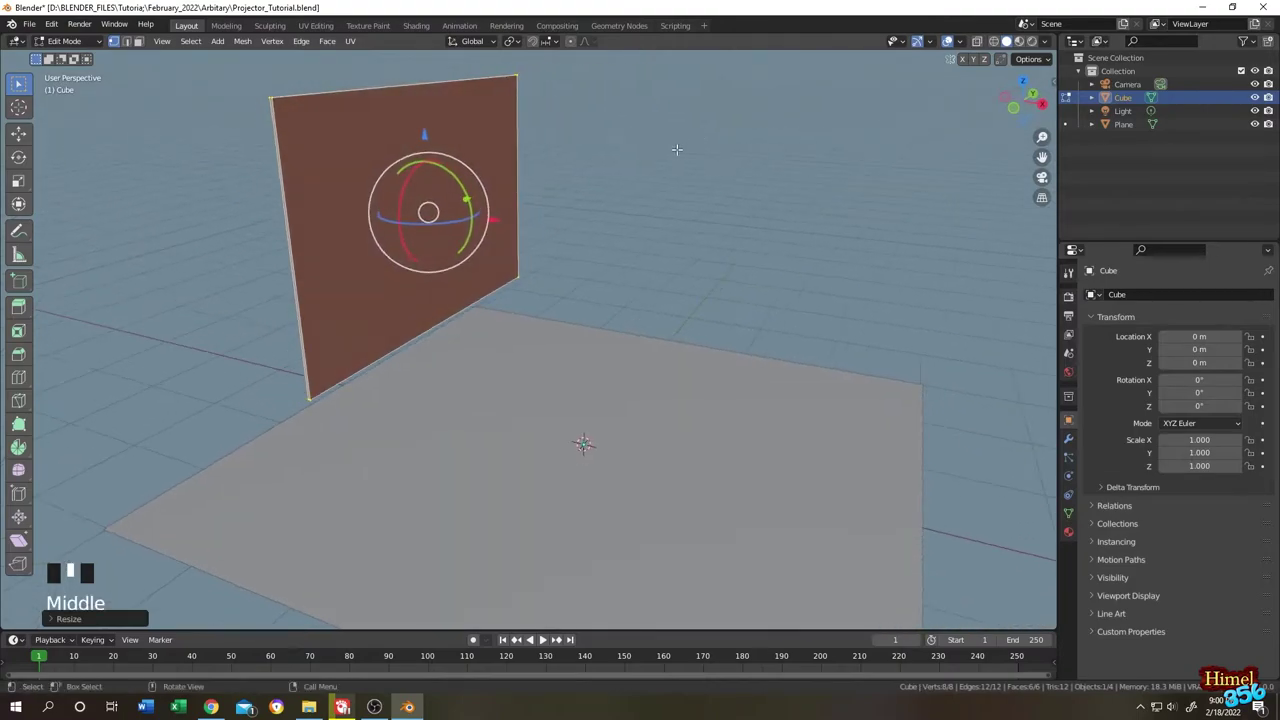
key("Tab")
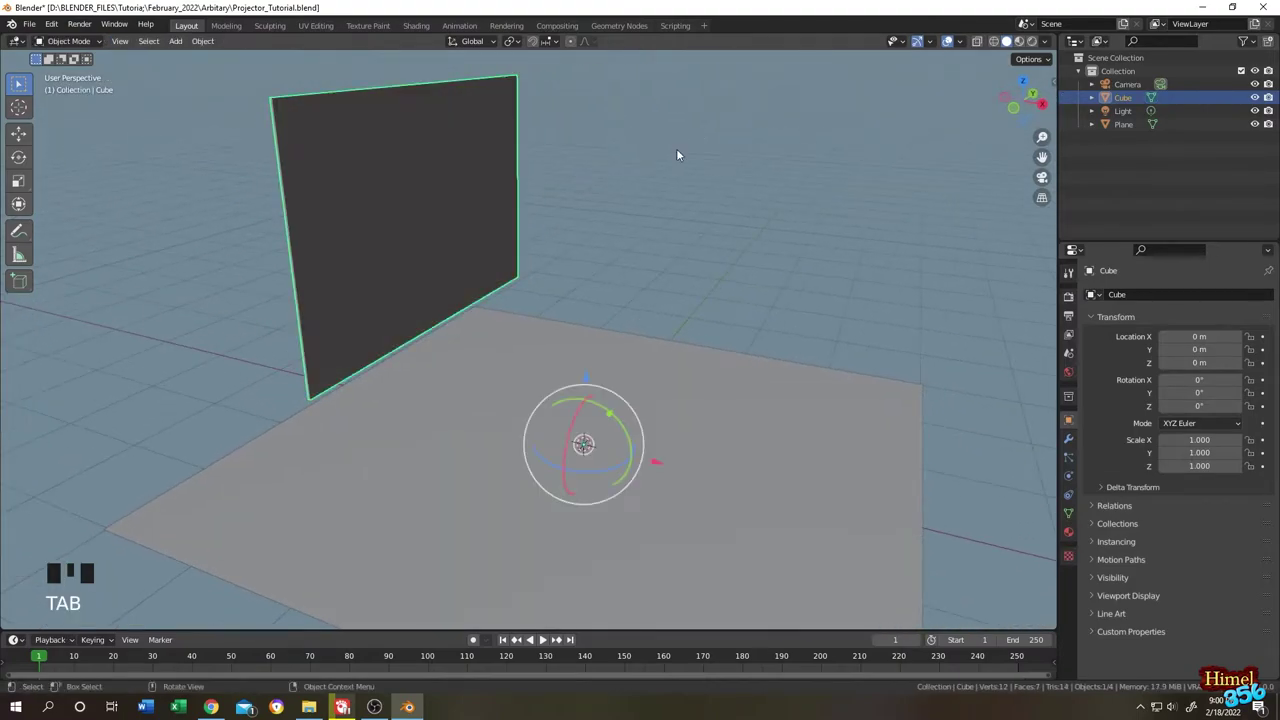
Switch the viewport shading to Material Preview and deselect the screen panel.
left_click(1019, 41)
left_click(514, 193)
scroll(514, 193, "down", 2)
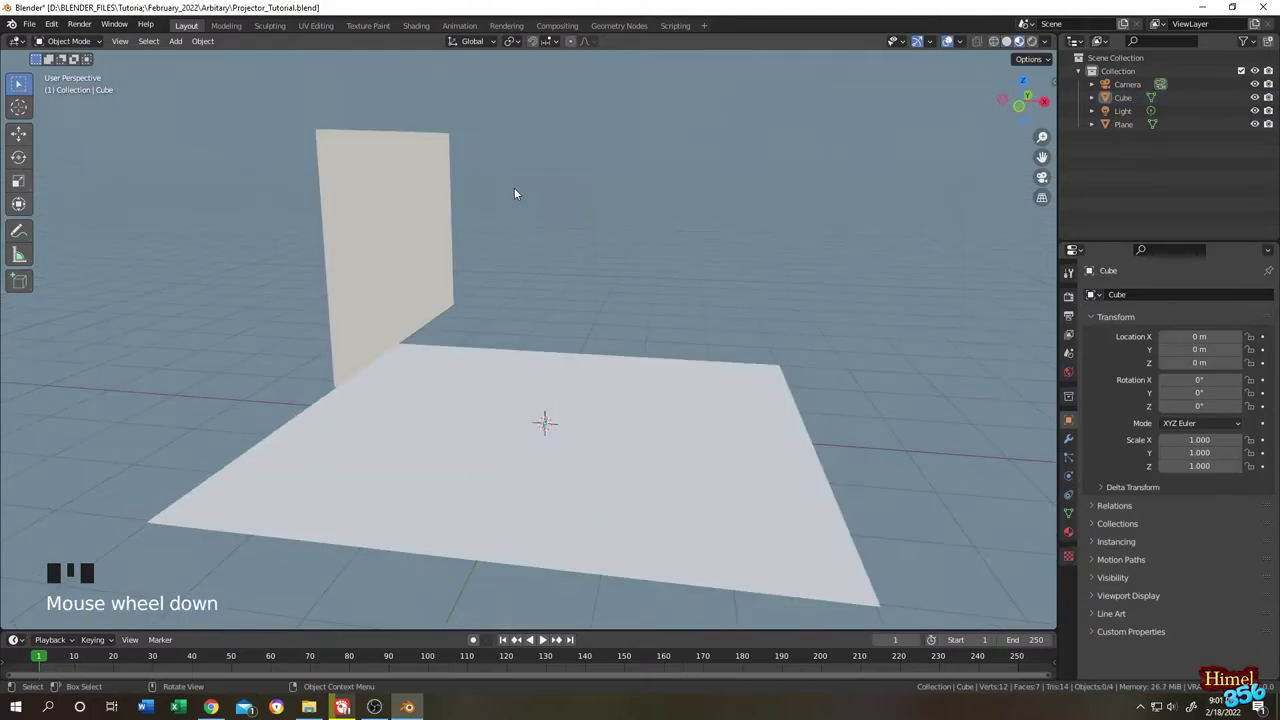
scroll(514, 193, "up", 1)
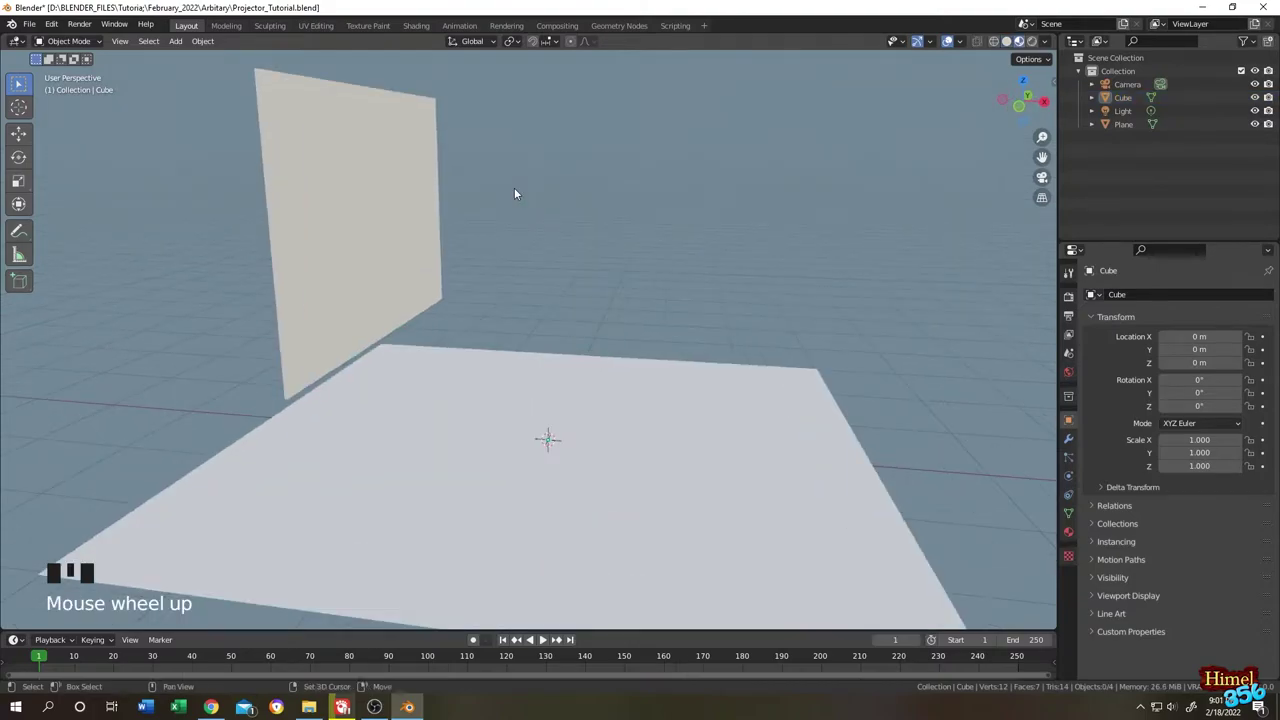
Add a point light, place it at about X 1.6 m, Z 2.35 m facing the screen panel, and change its type to Spot.
key("shift+a")
mouse_move(470, 343)
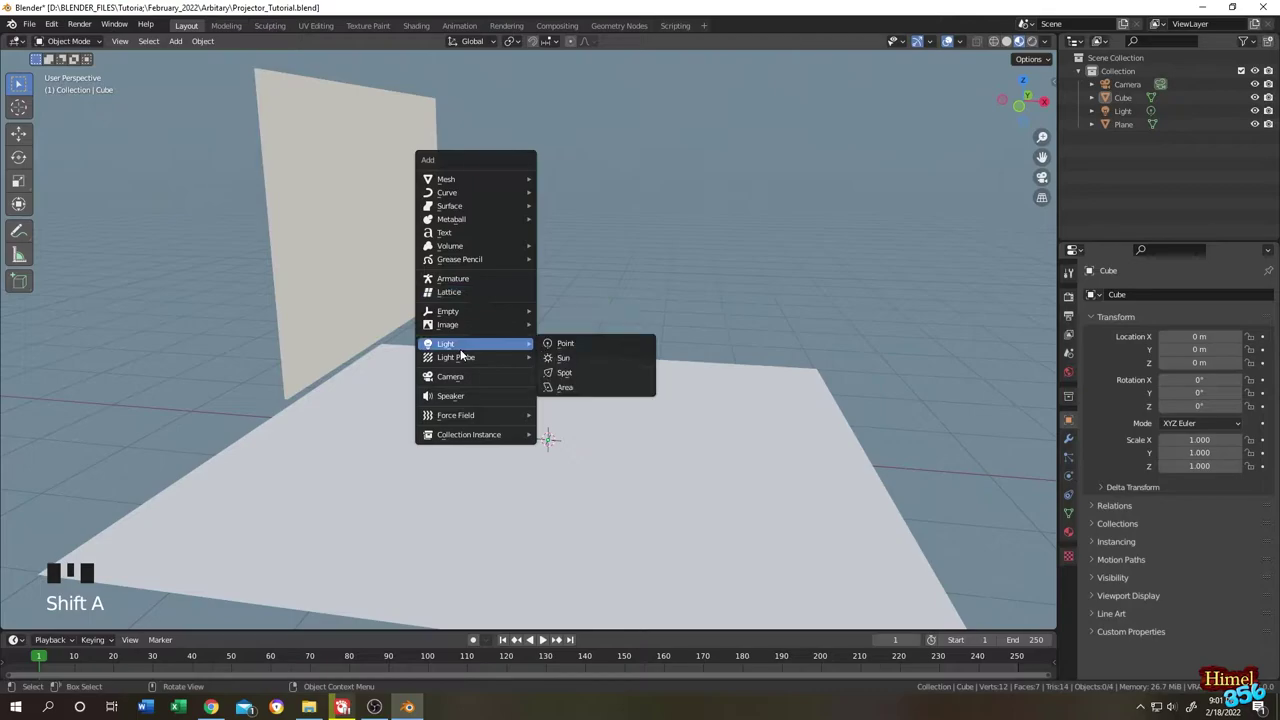
left_click(590, 344)
left_click_drag(588, 446, 770, 210)
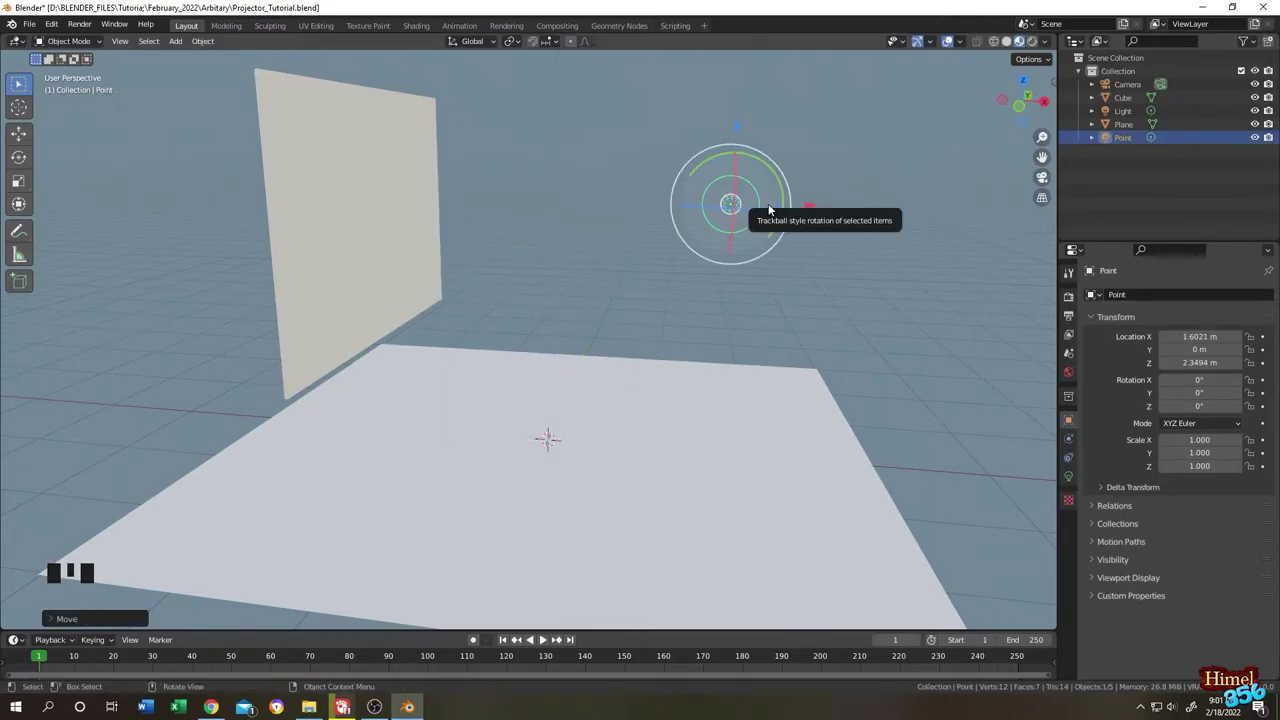
left_click(1069, 477)
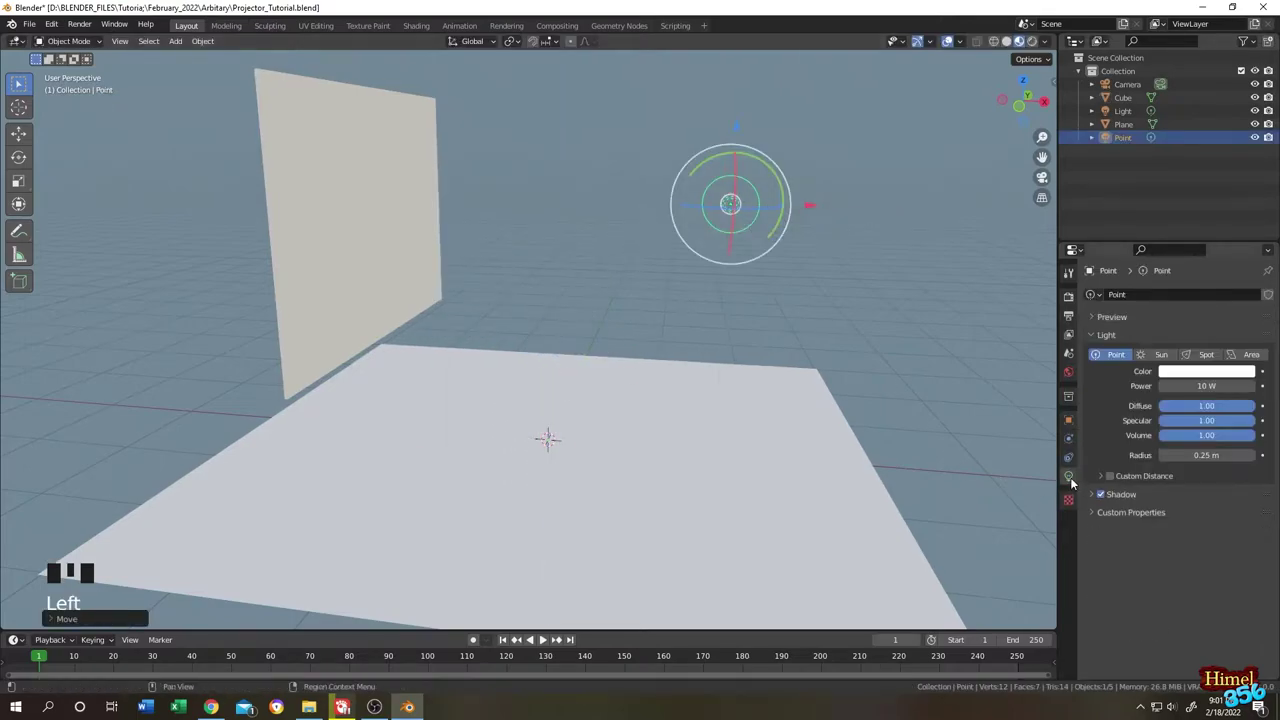
left_click(1204, 356)
Set the render engine to Cycles with GPU Compute as the device.
left_click(1069, 299)
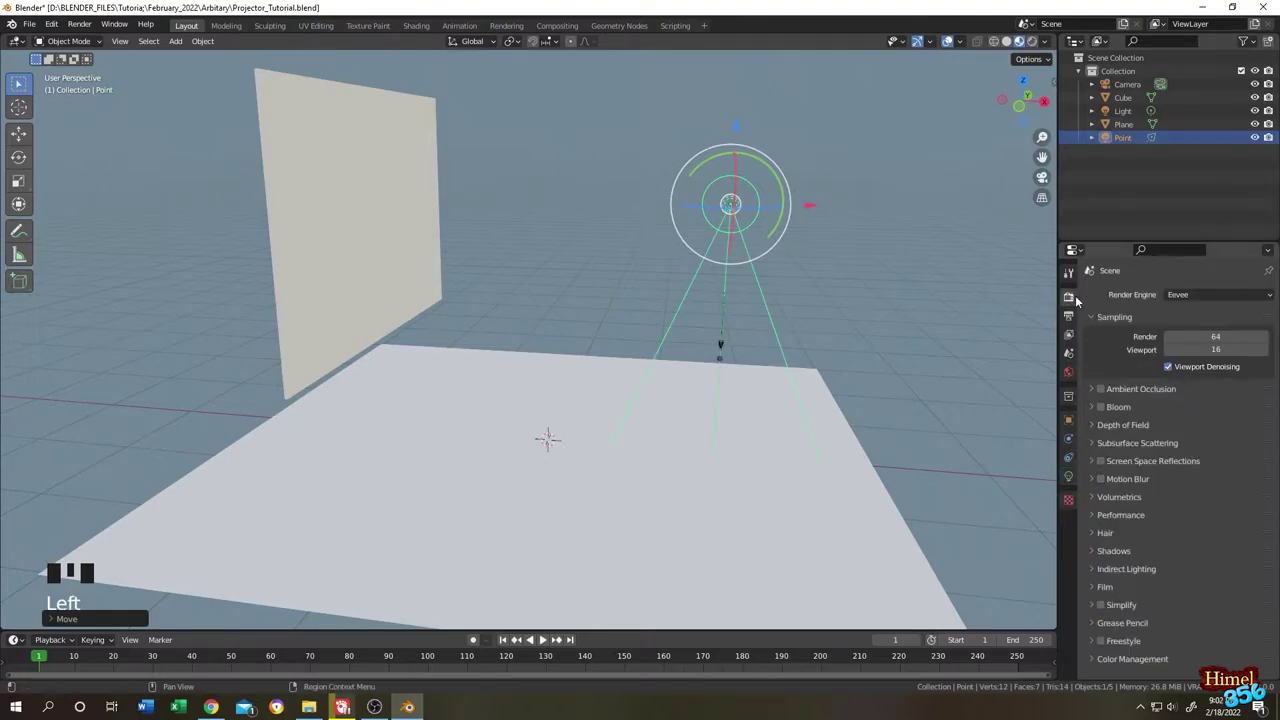
left_click(1201, 291)
left_click(1190, 340)
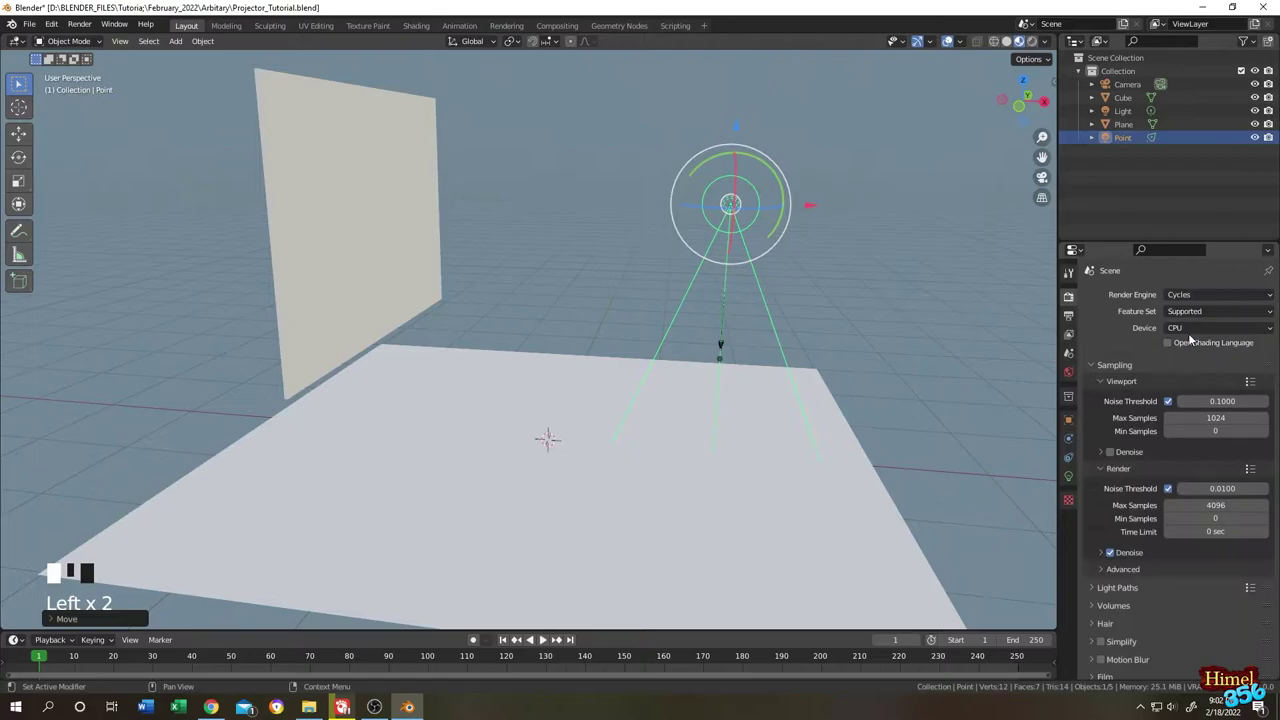
Set the maximum samples to 32 for the viewport and 256 for the render.
left_click(1220, 405)
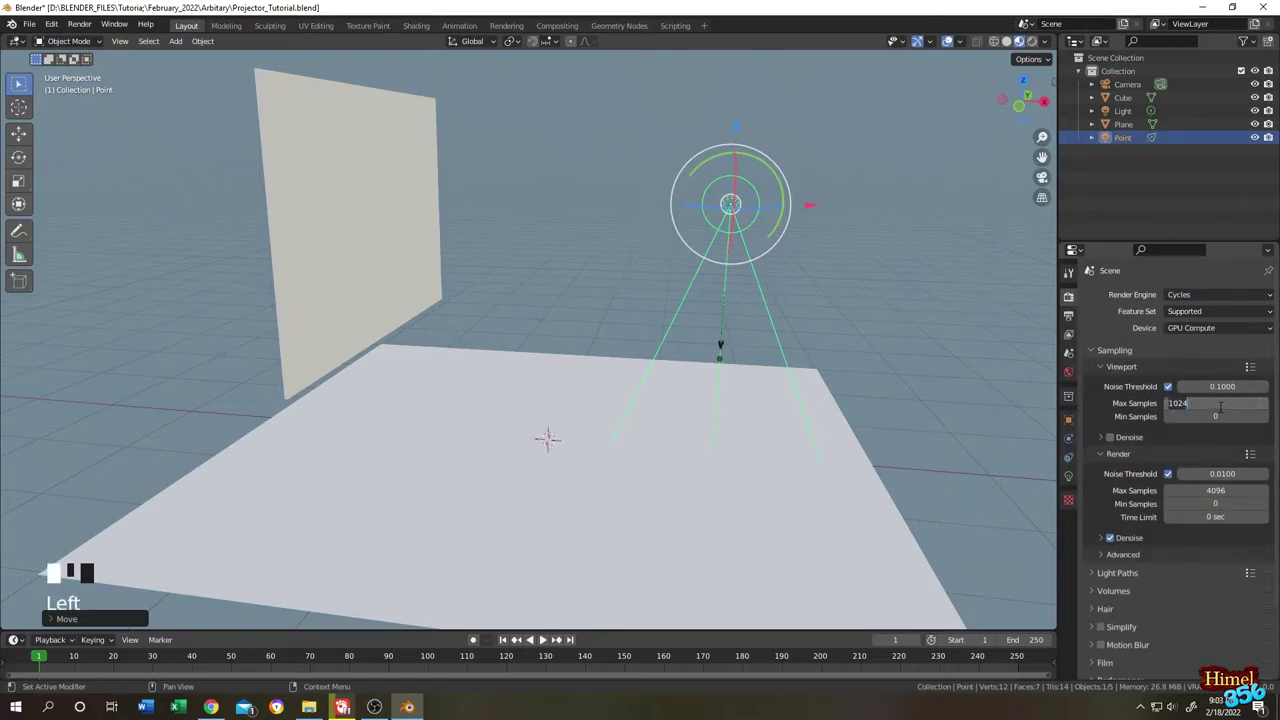
type("32")
key("Return")
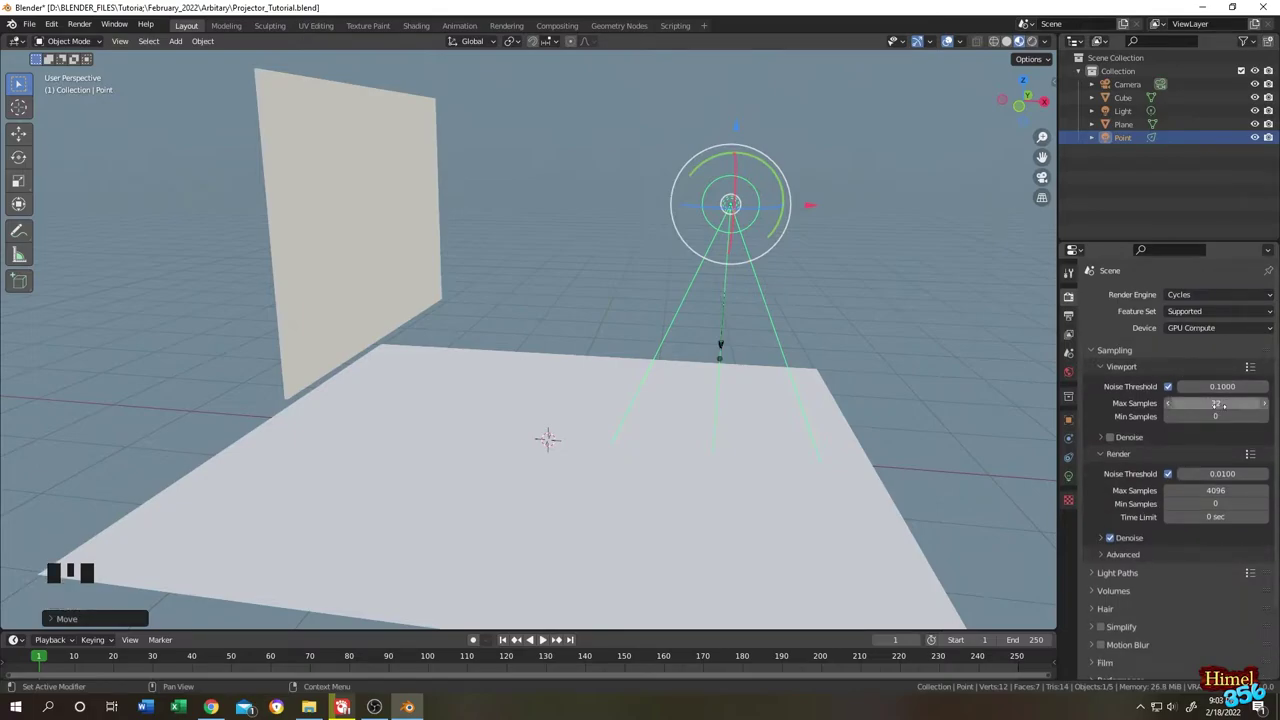
left_click(1217, 491)
type("256")
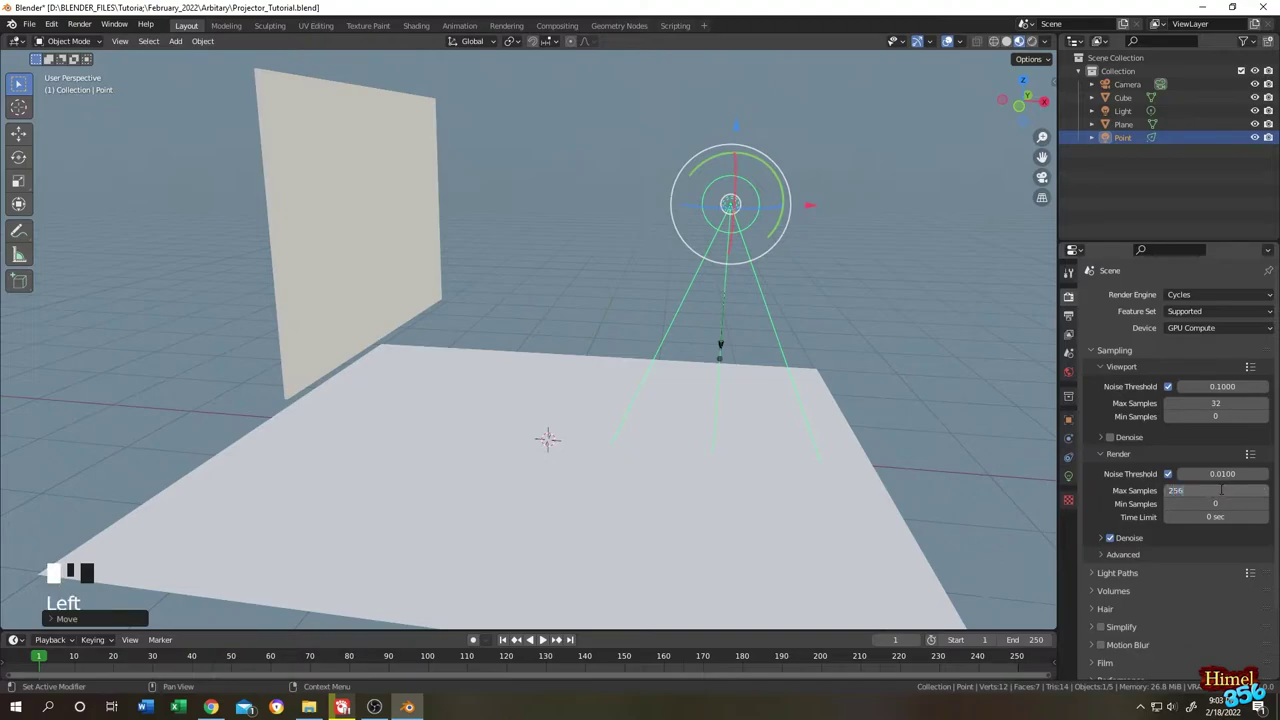
left_click(840, 240)
Rotate the spot light around its Y axis so its beam points at the screen panel.
left_click(738, 199)
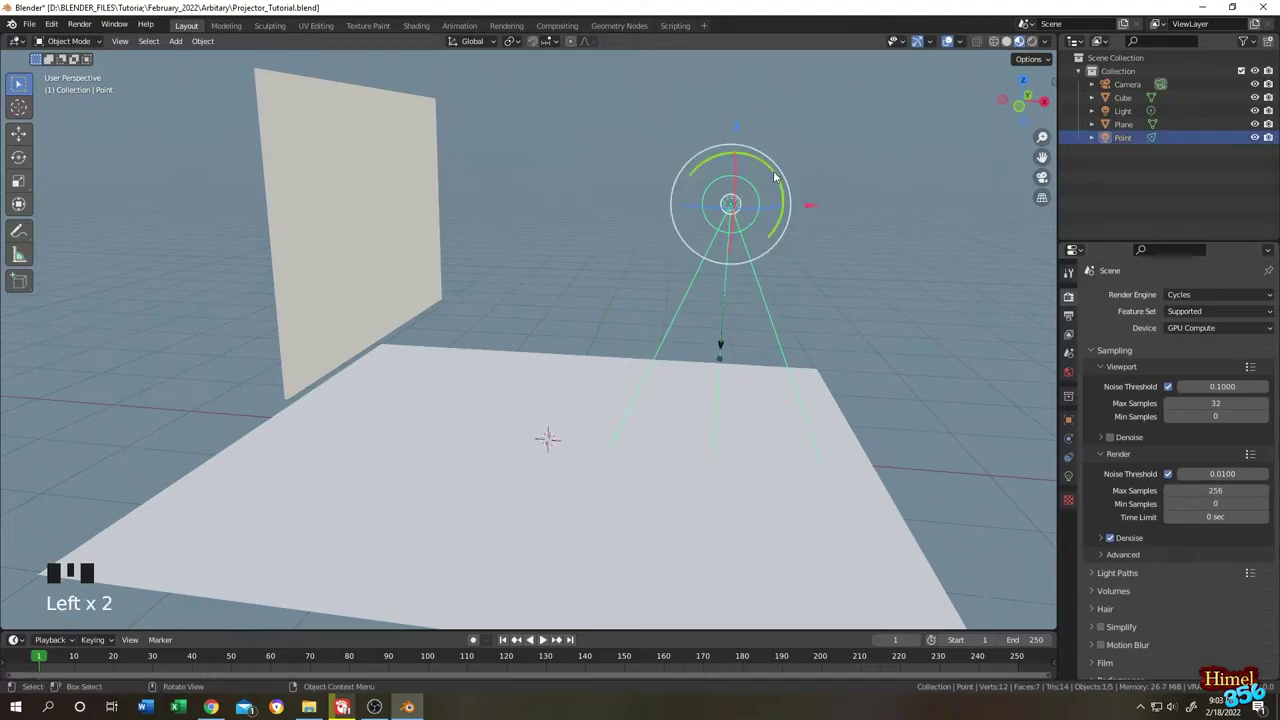
left_click_drag(772, 175, 766, 248)
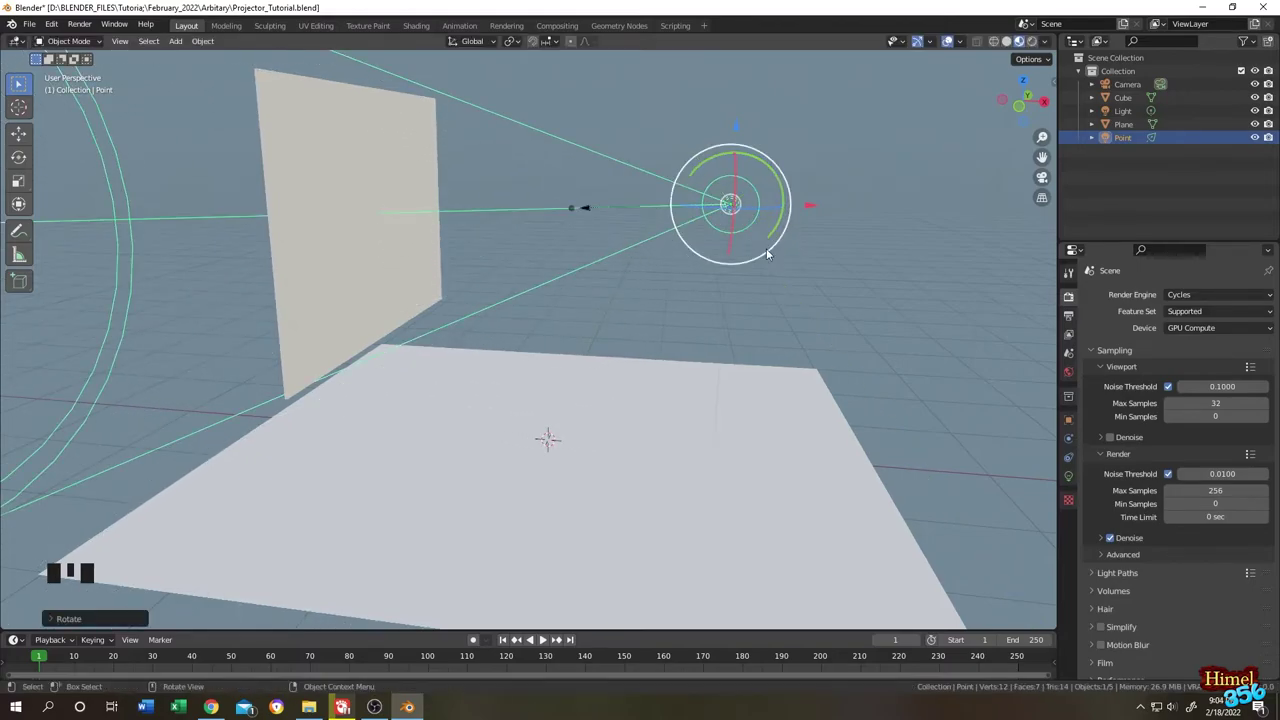
key("KP_3")
scroll(766, 250, "down", 3)
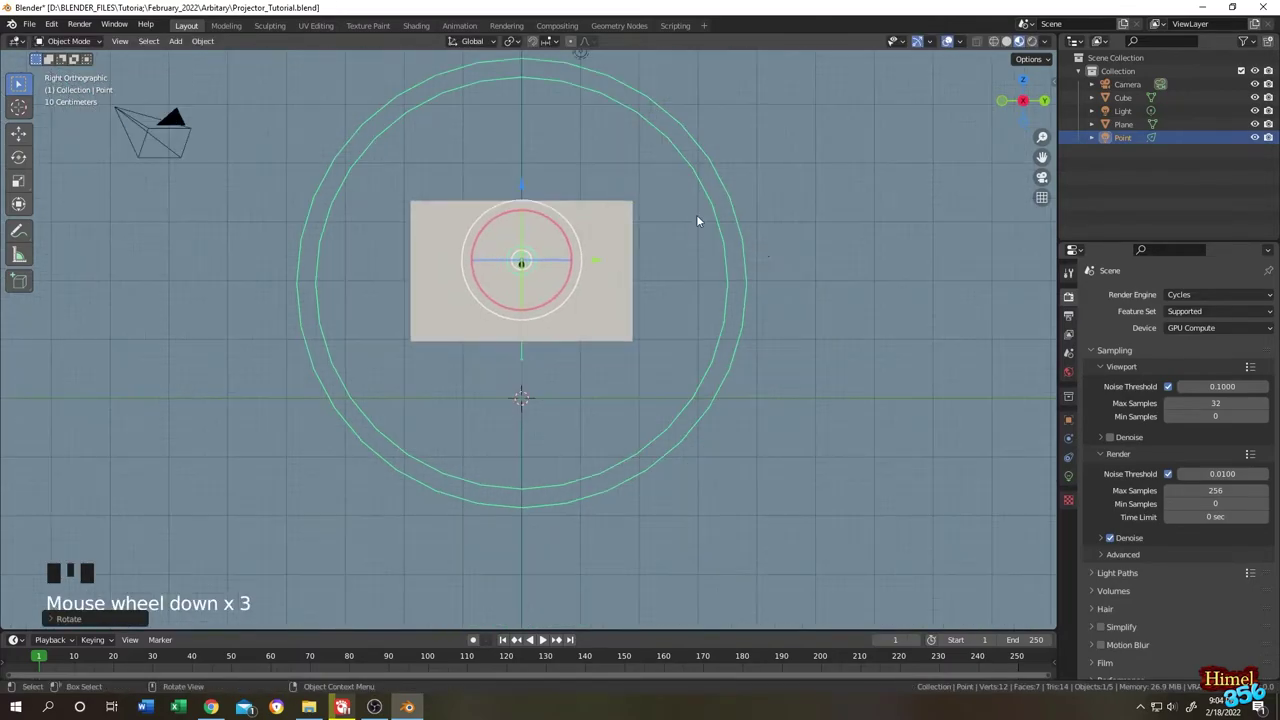
middle_click_drag(697, 217, 667, 194)
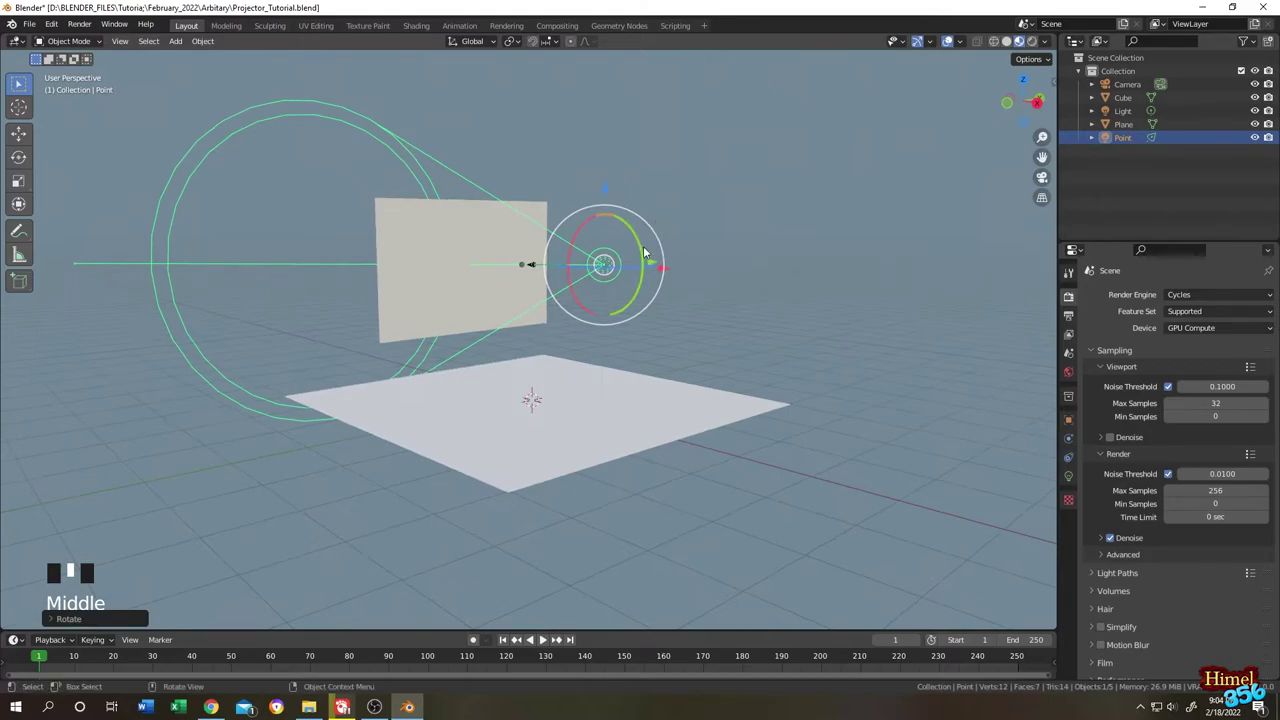
Enable shader nodes for the spot light.
left_click(1068, 477)
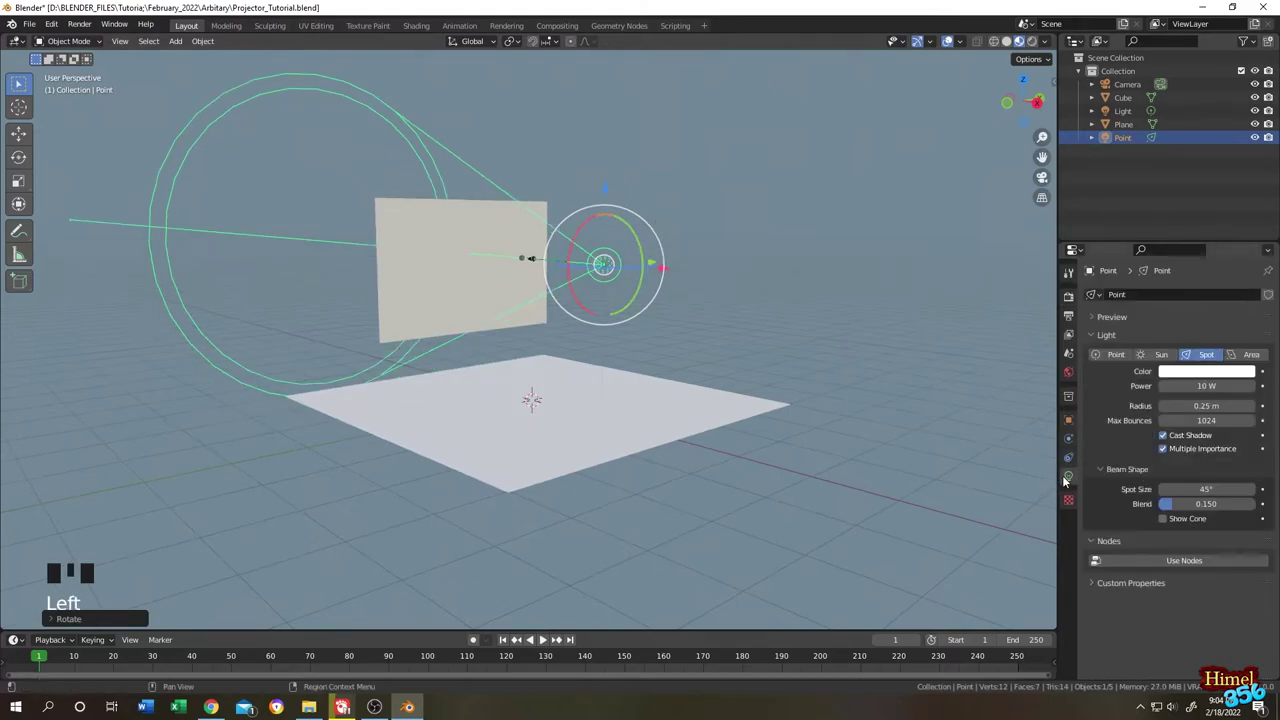
left_click(1175, 565)
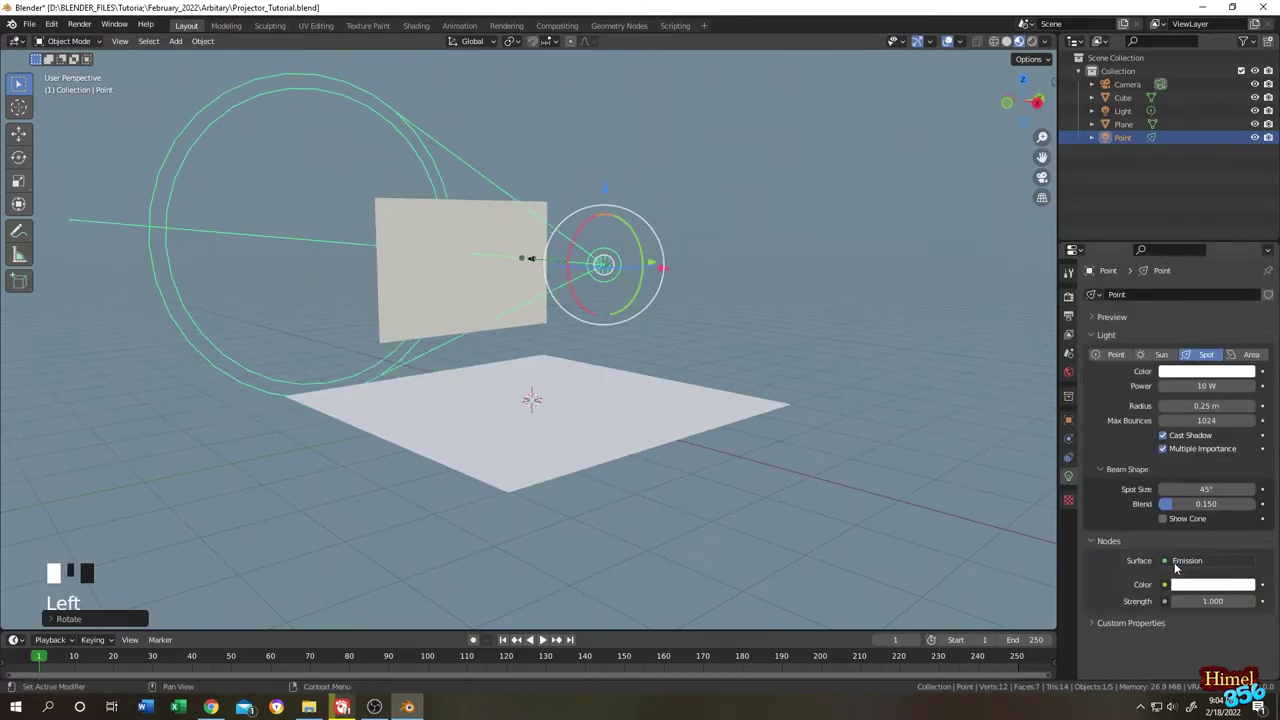
Add an Image Texture node to the spot light's node tree in the Shading workspace.
left_click(416, 25)
left_click(358, 409)
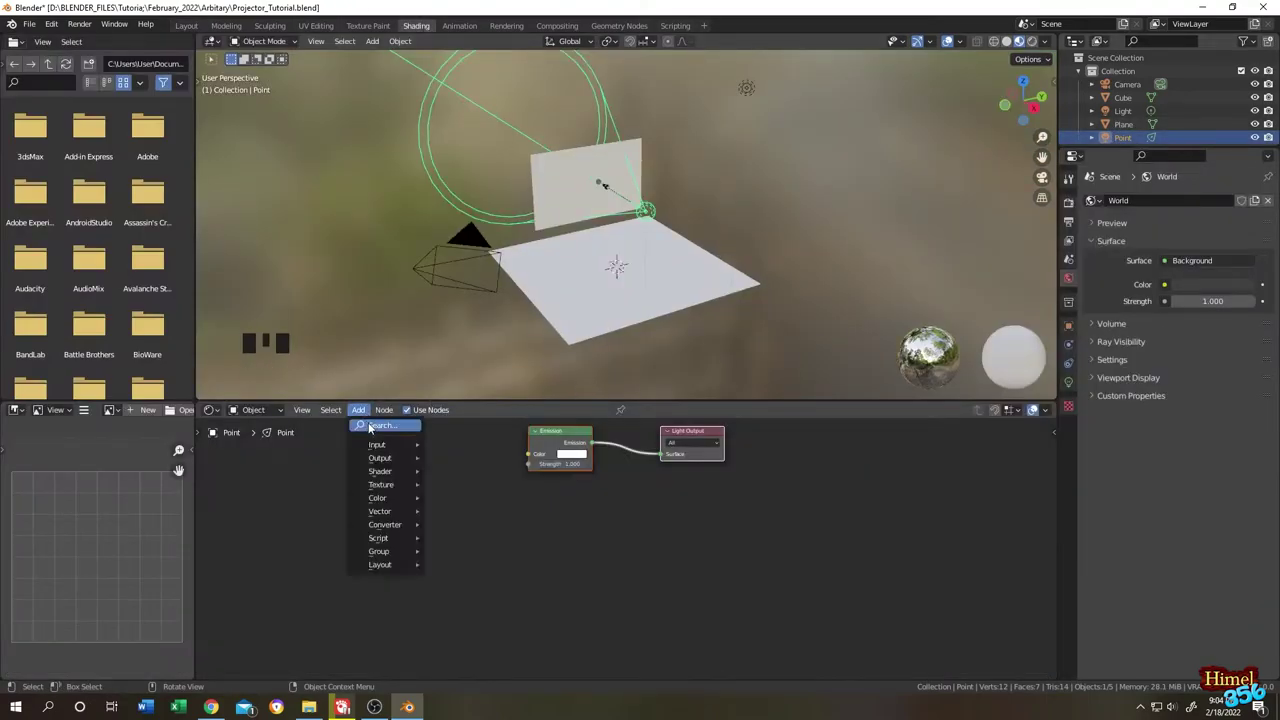
left_click(382, 425)
type("imag")
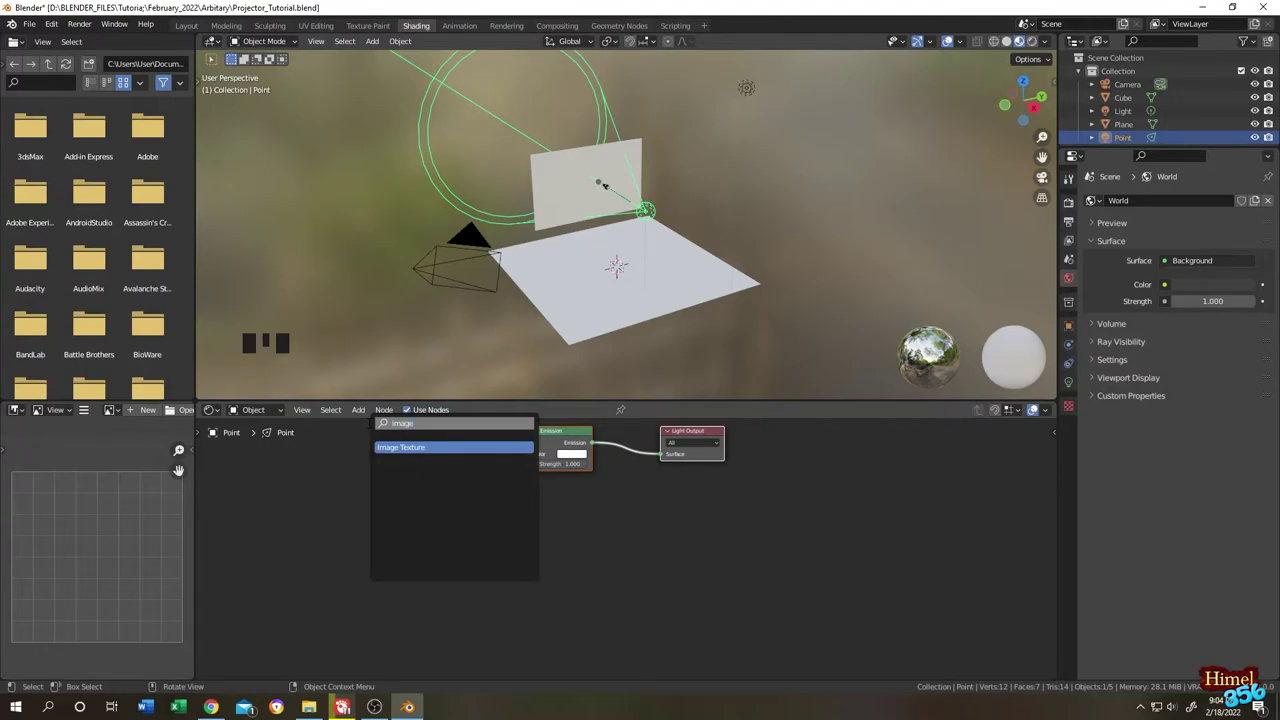
type("e")
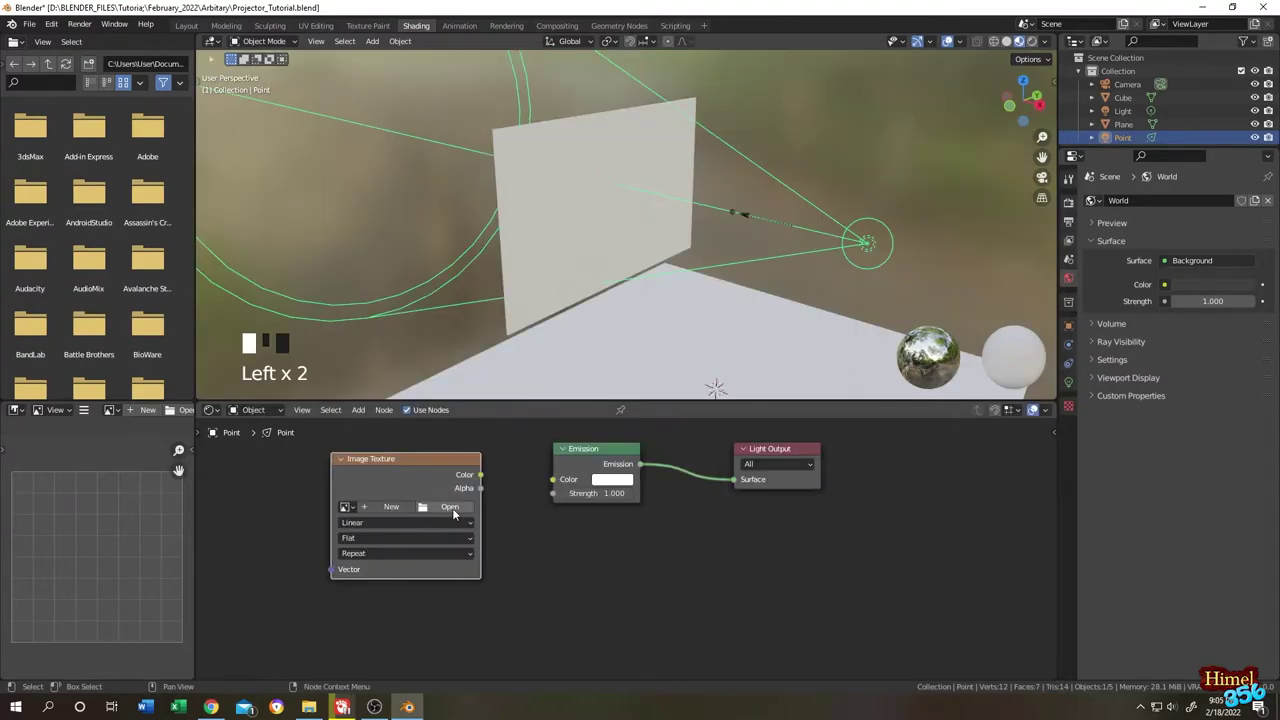
Load the ARK logo PNG from the Desktop folder into the Image Texture node.
left_click(450, 505)
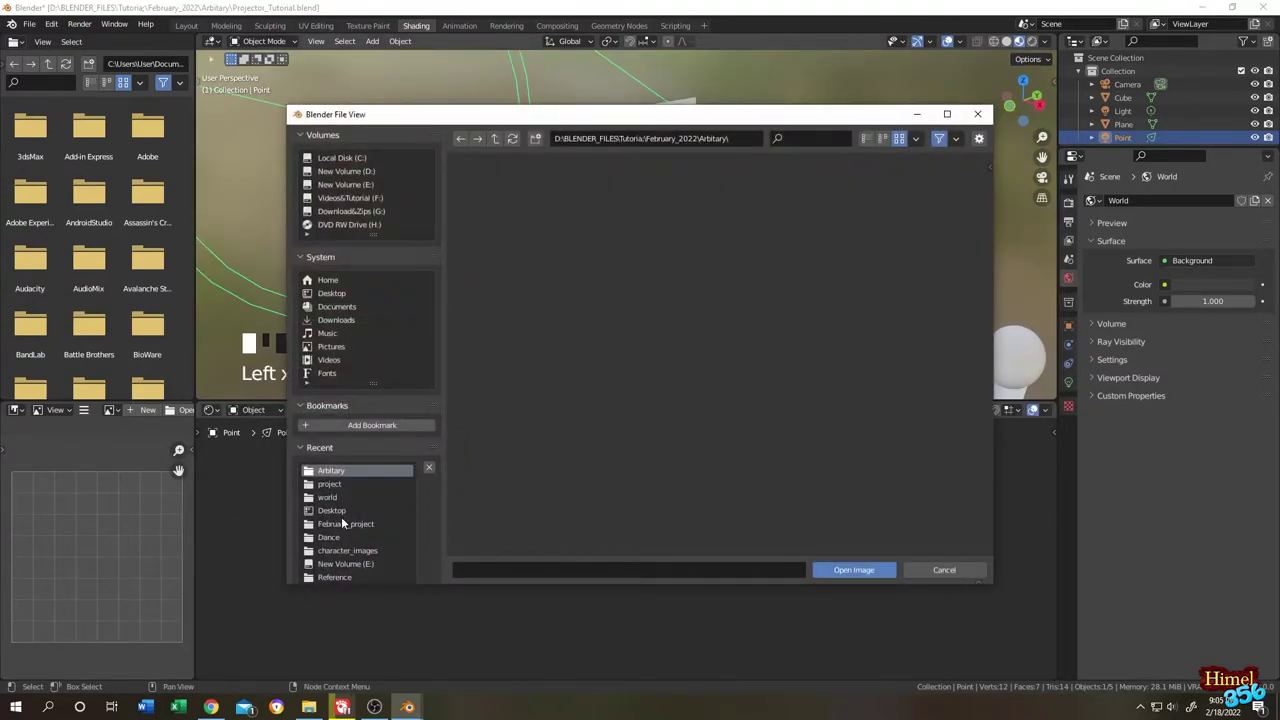
left_click(332, 510)
left_click(706, 295)
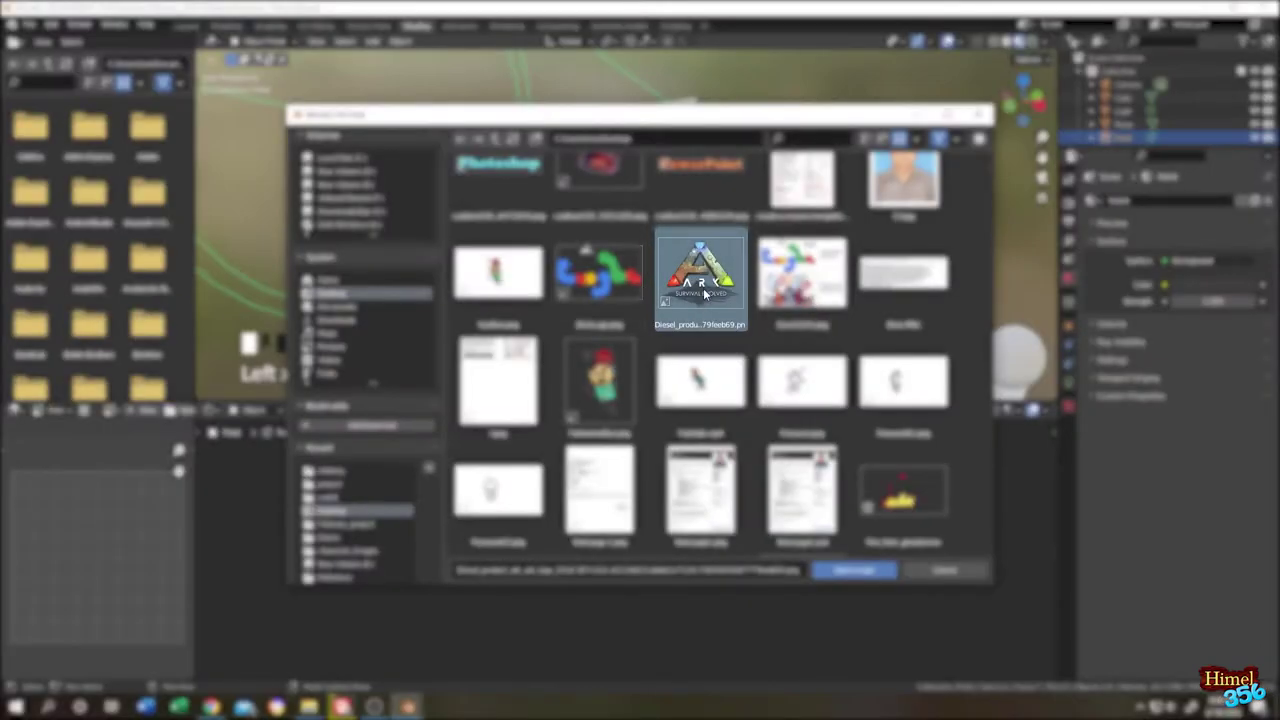
left_click(850, 570)
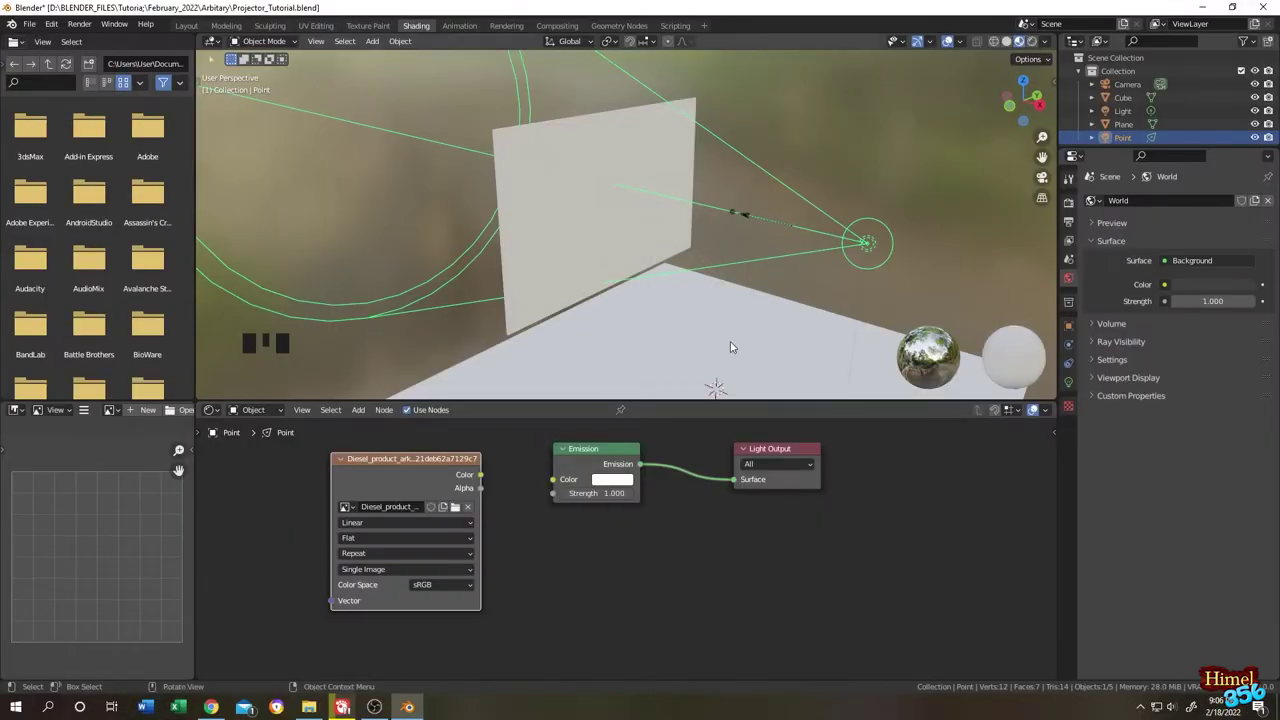
Connect the image's Color output to the Emission node's Color input and preview the scene in Rendered shading.
left_click(482, 476)
left_click_drag(482, 476, 551, 481)
left_click_drag(890, 447, 392, 592)
left_click_drag(430, 466, 743, 466)
left_click(1033, 42)
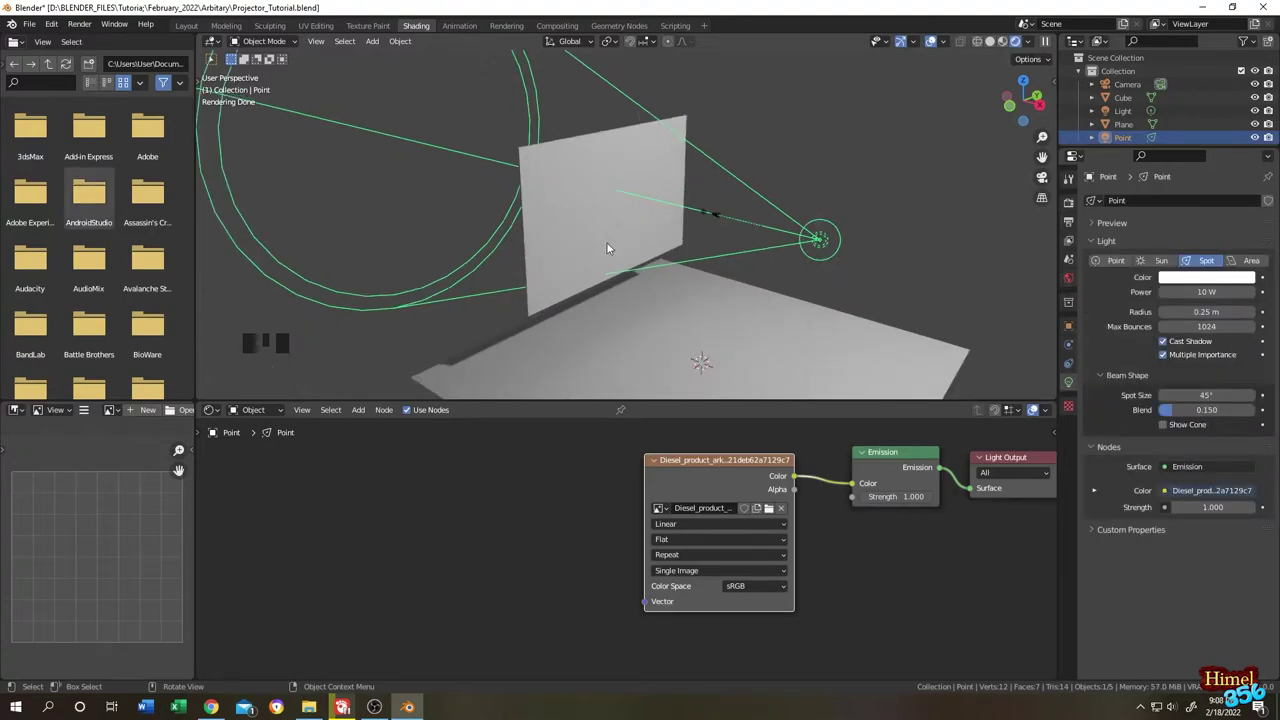
Check in the add-on preferences that Node Wrangler is enabled, and save the preferences.
left_click(51, 24)
left_click(72, 217)
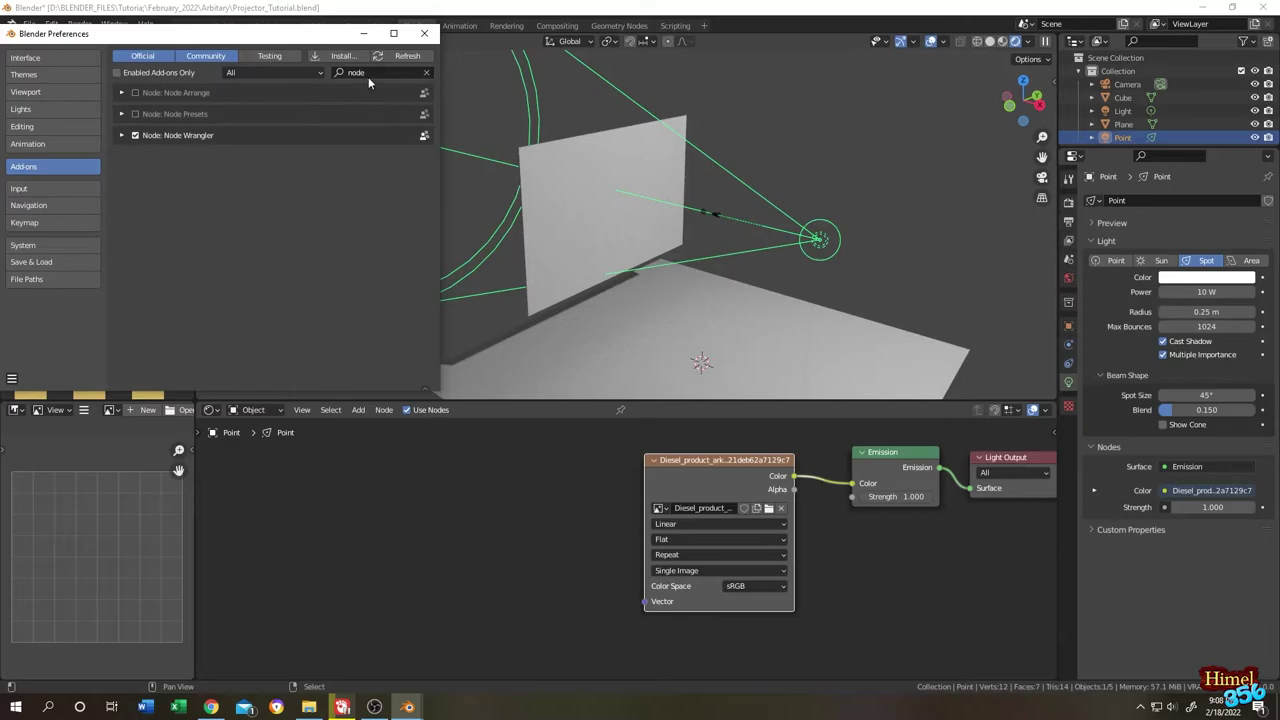
left_click(371, 73)
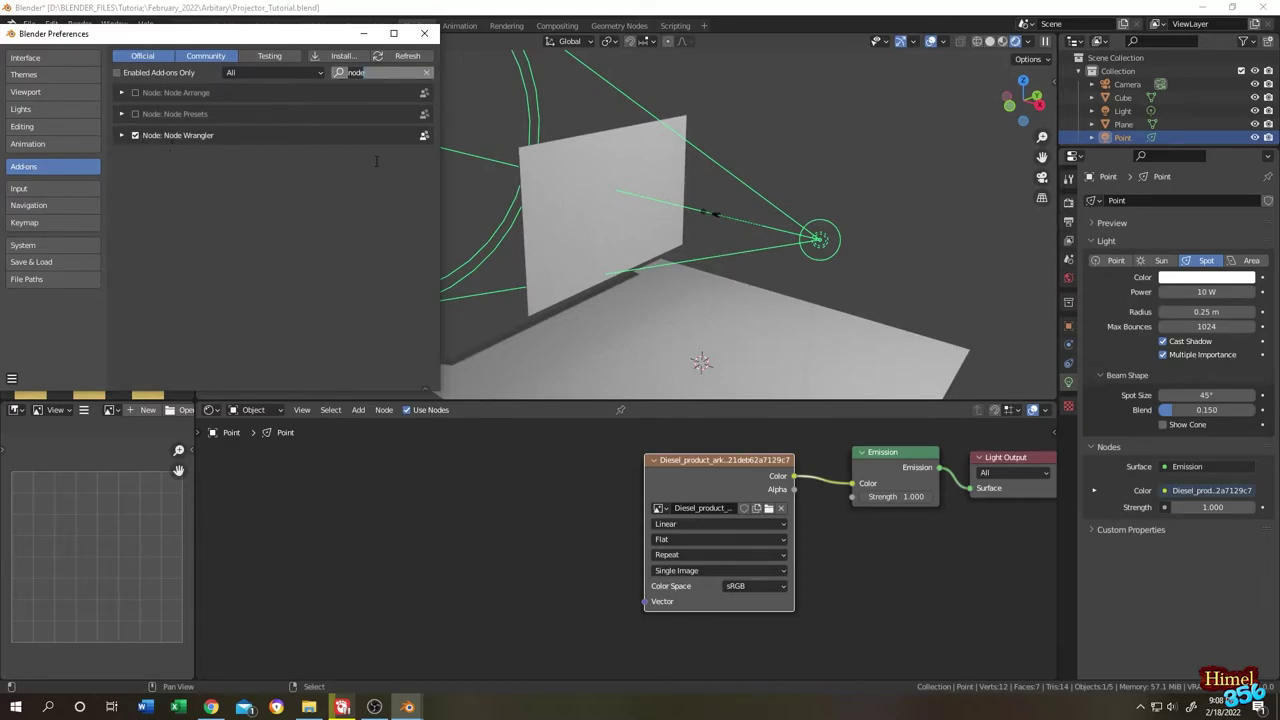
left_click(12, 379)
left_click(12, 379)
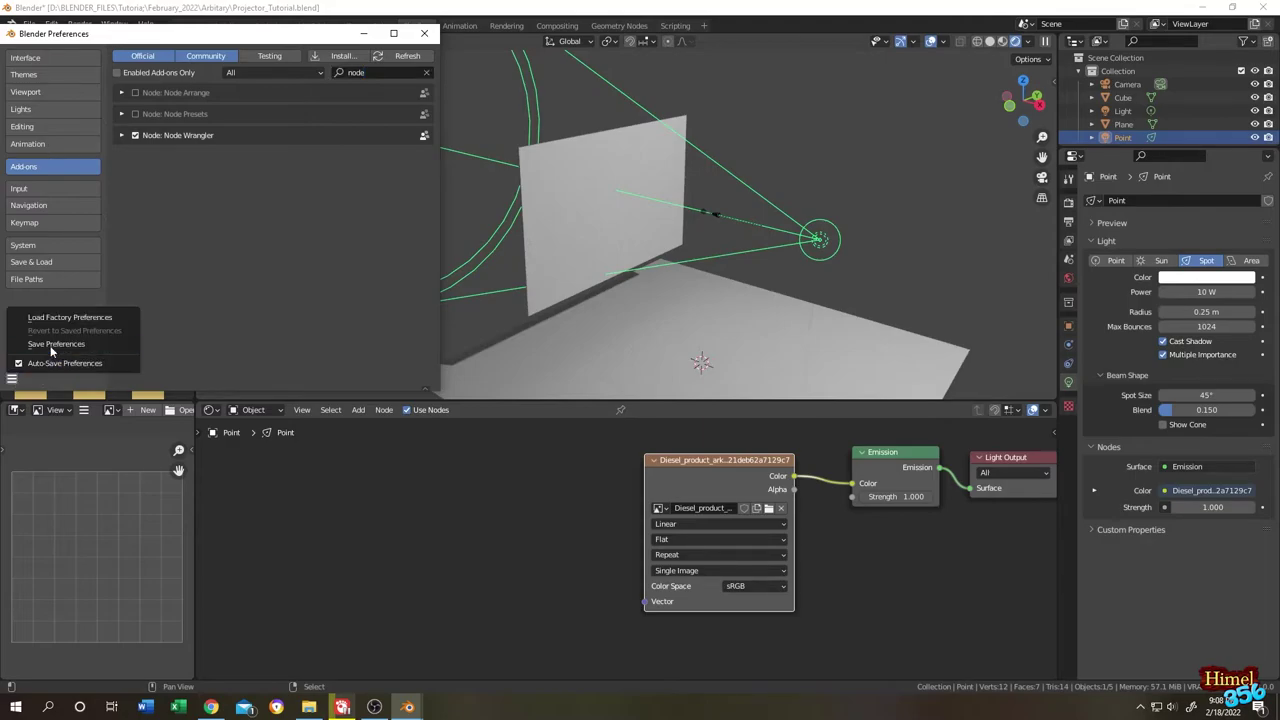
left_click(51, 345)
left_click(424, 33)
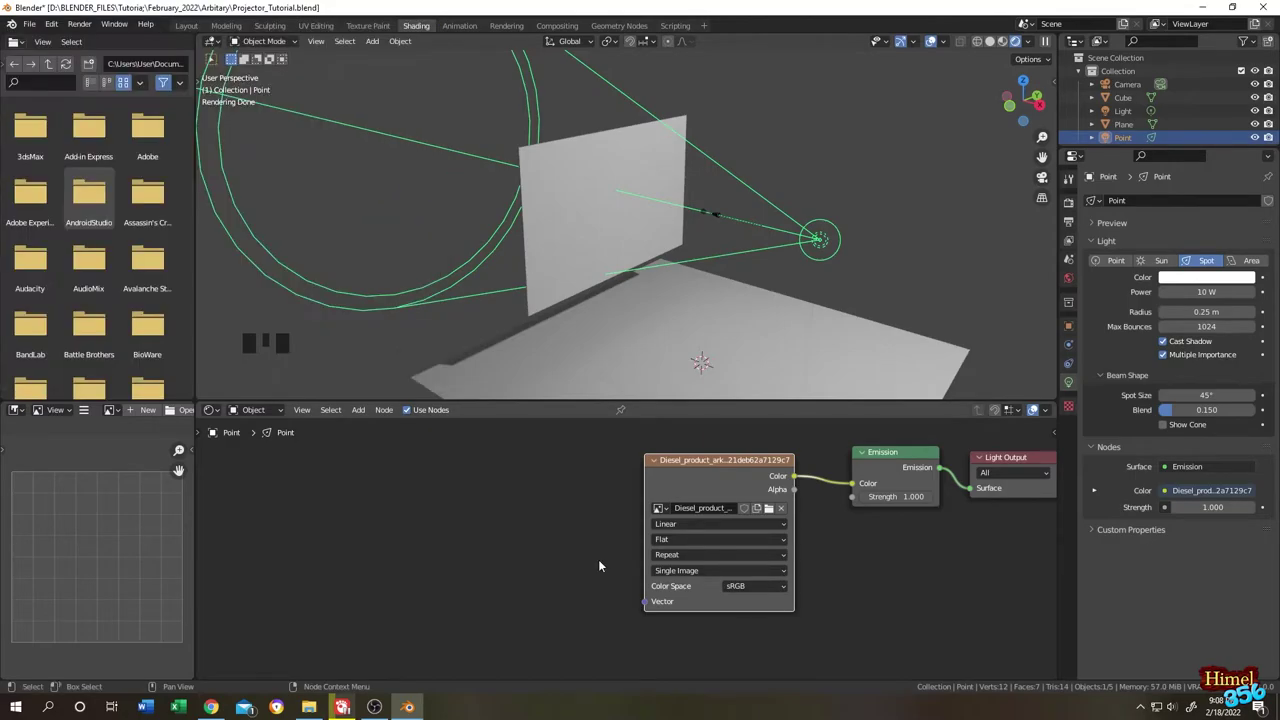
Add Texture Coordinate and Mapping nodes to the image texture, and link the Normal output to the Mapping node's Vector input.
left_click(710, 459)
key("ctrl+t")
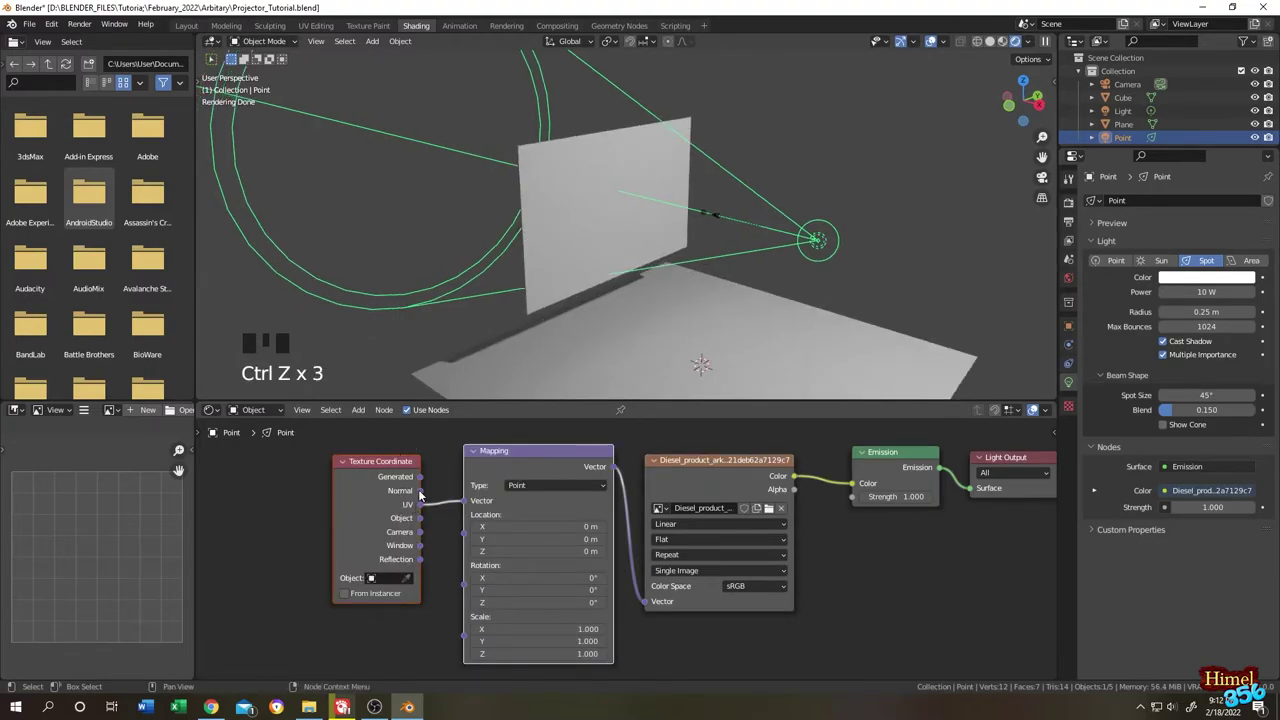
left_click_drag(420, 491, 464, 500)
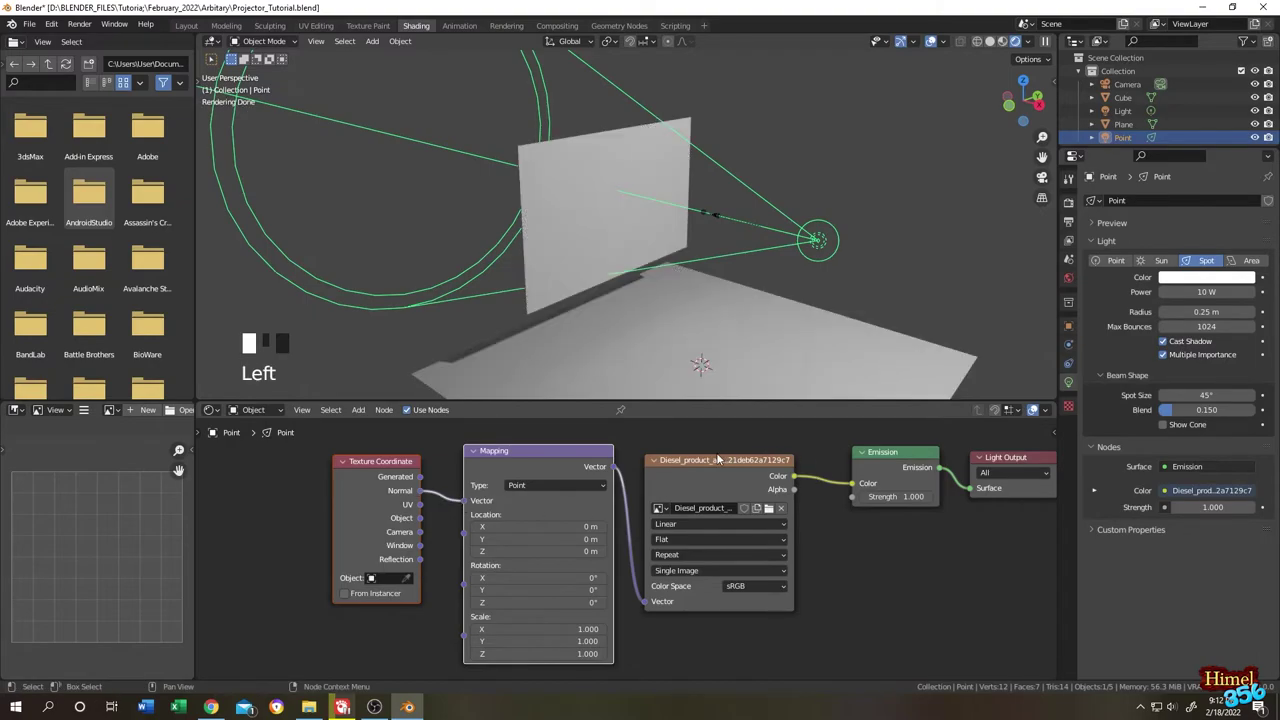
Set the image texture's extension mode to Clip.
left_click(680, 555)
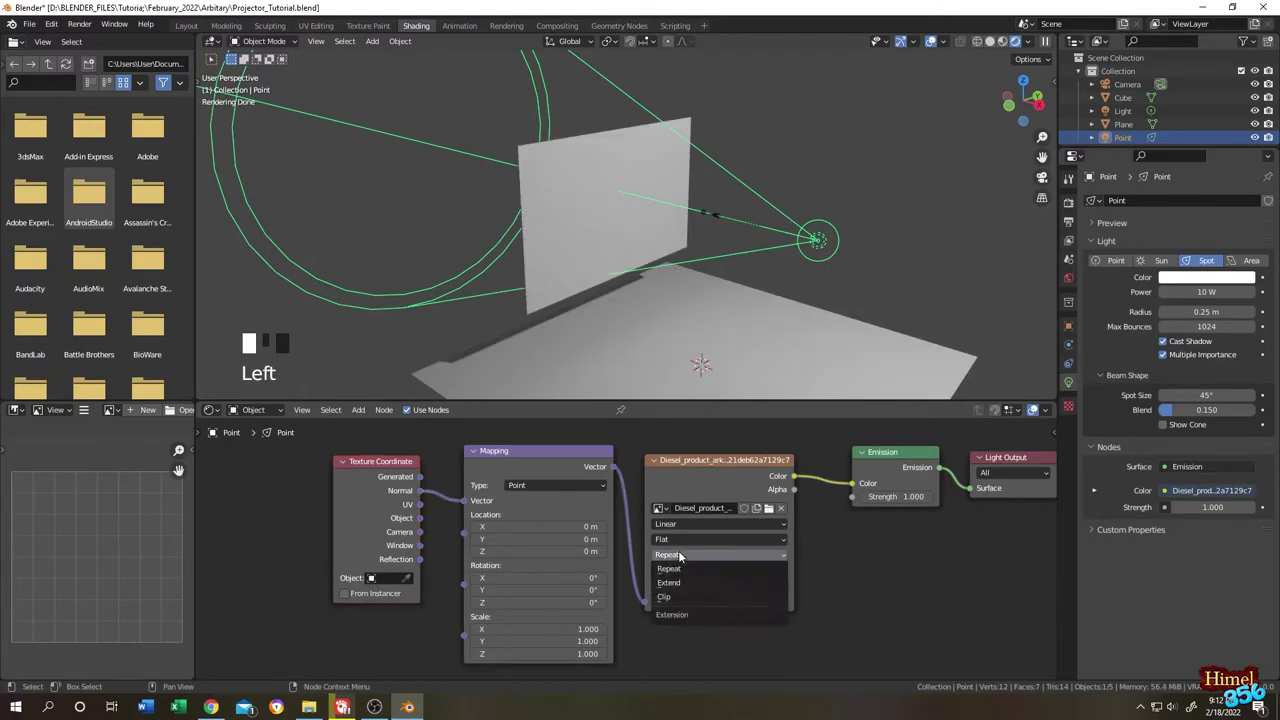
left_click(677, 598)
key("ctrl+z")
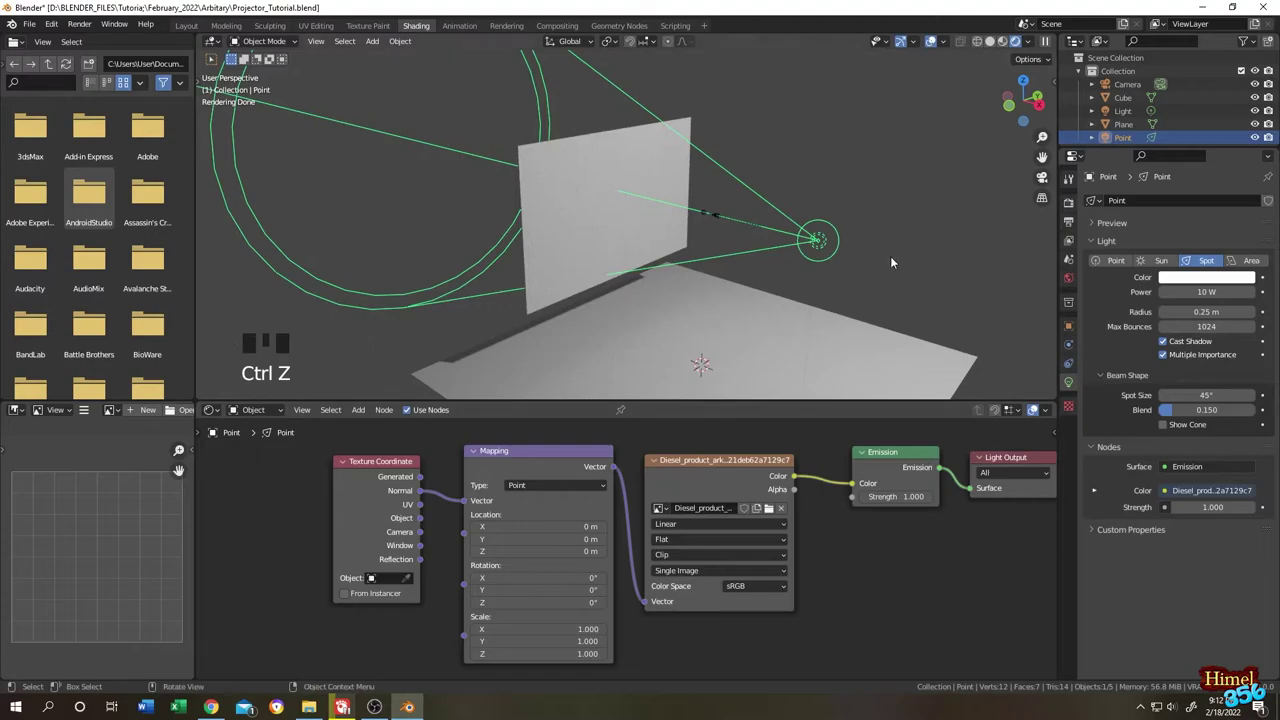
left_click_drag(912, 198, 830, 238)
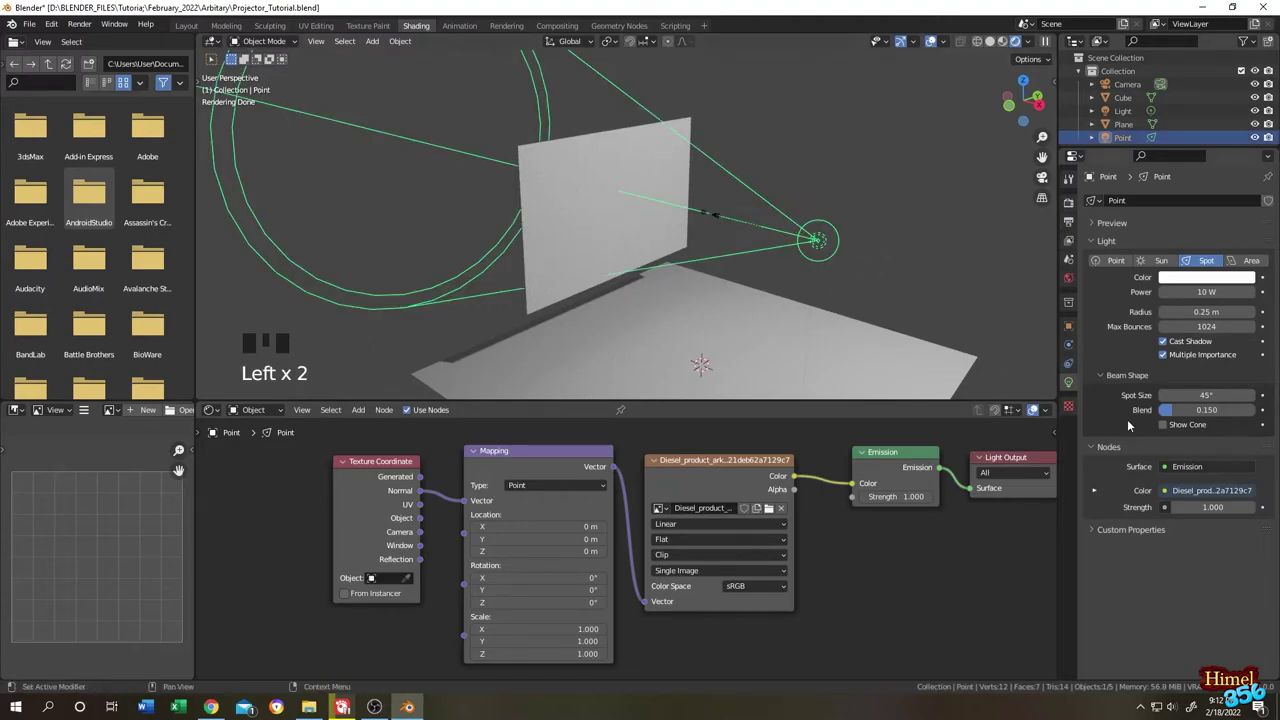
Set the spot light's radius to 0 m and its power to 500 W.
left_click_drag(1219, 311, 1160, 311)
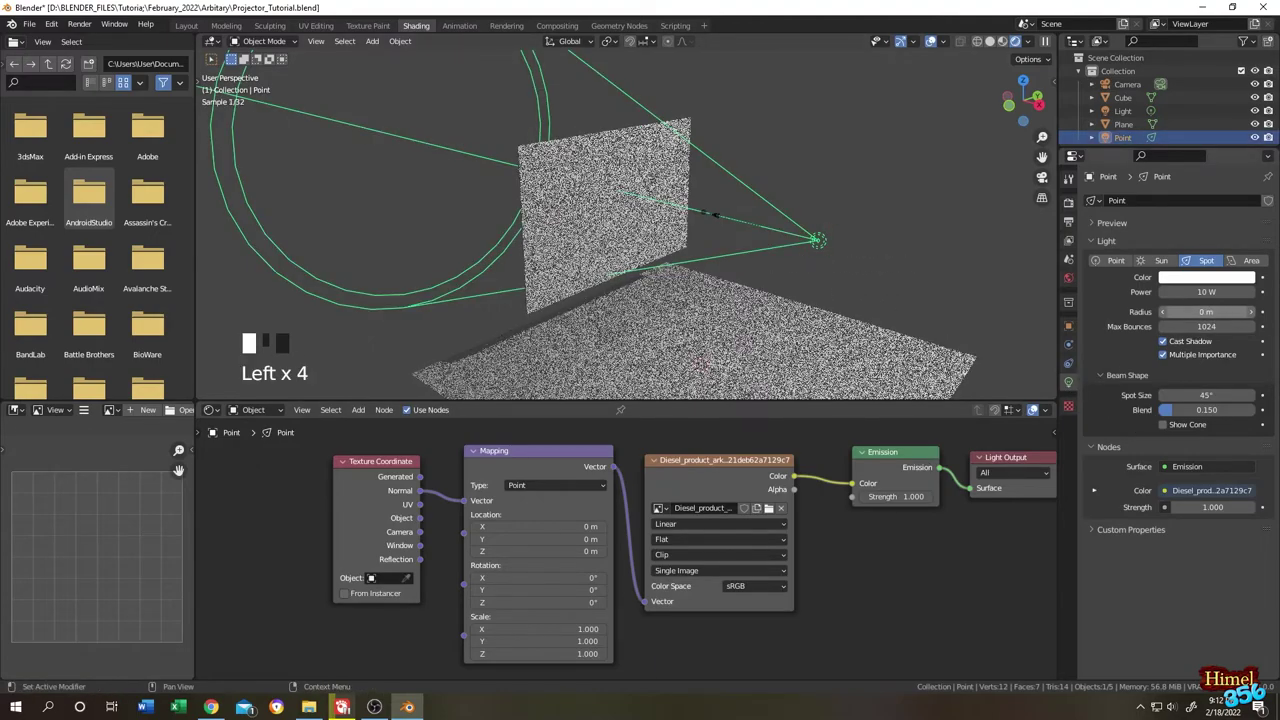
left_click(1211, 291)
type("5")
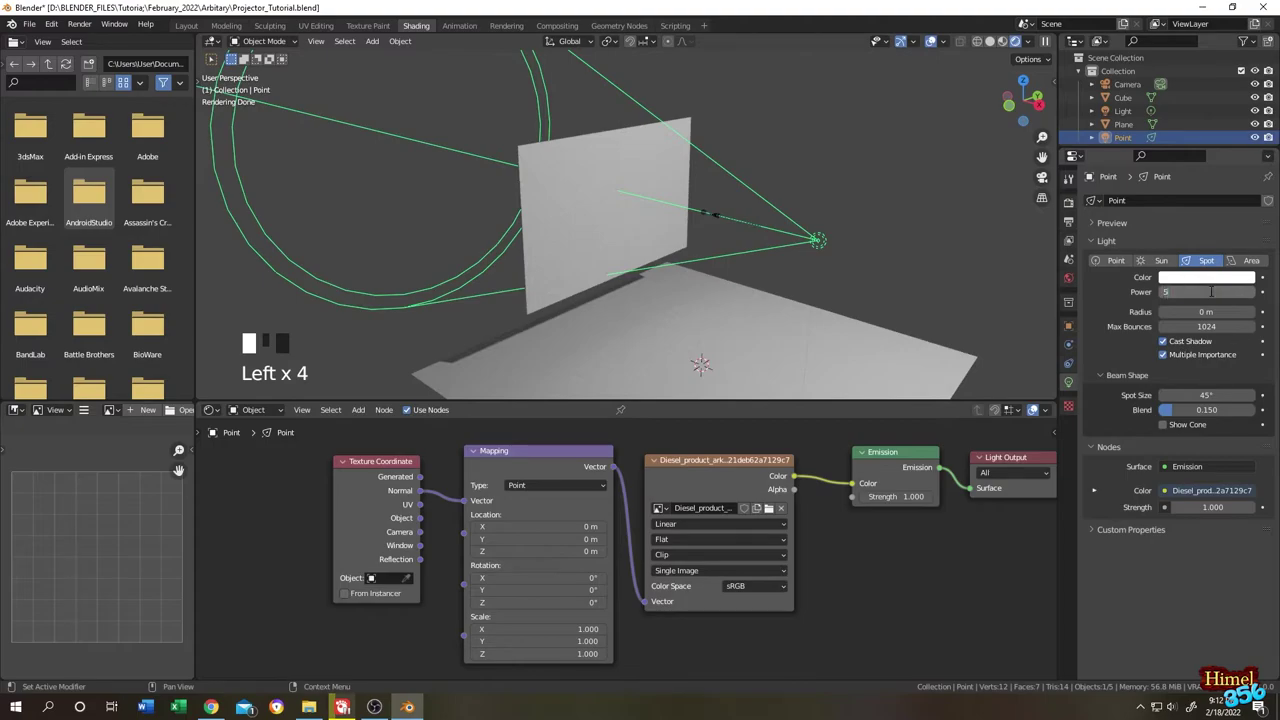
type("00 W")
key("Return")
scroll(740, 252, "up", 2)
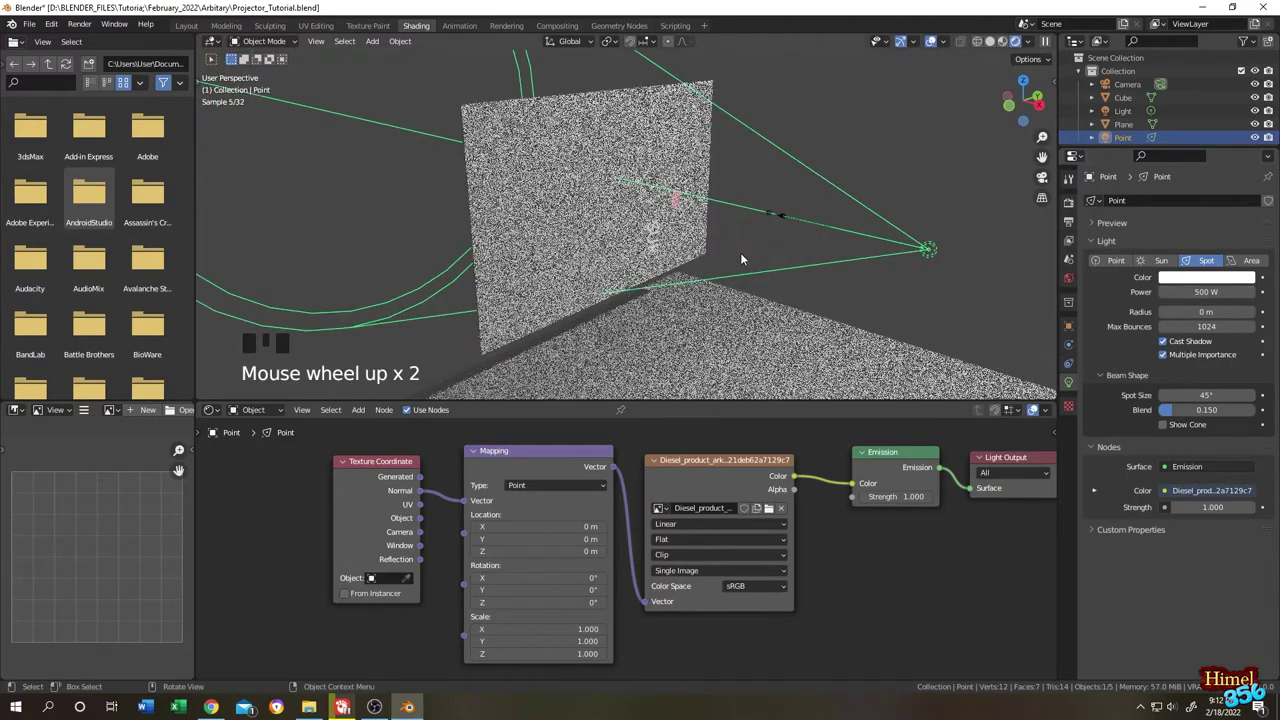
Adjust the Mapping node to location X 0.51 m and Y 0.67 m, Z rotation -92.6° and scale 1.010 on all axes.
key("ctrl+z")
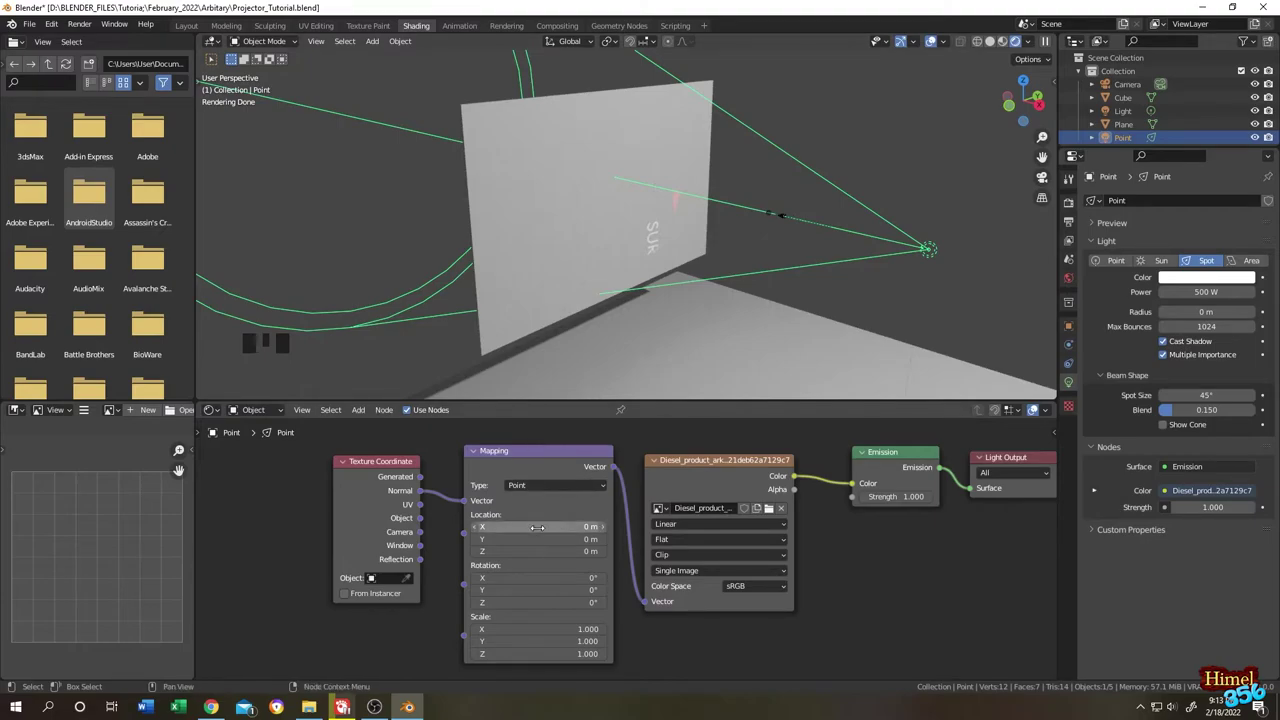
left_click_drag(537, 527, 590, 539)
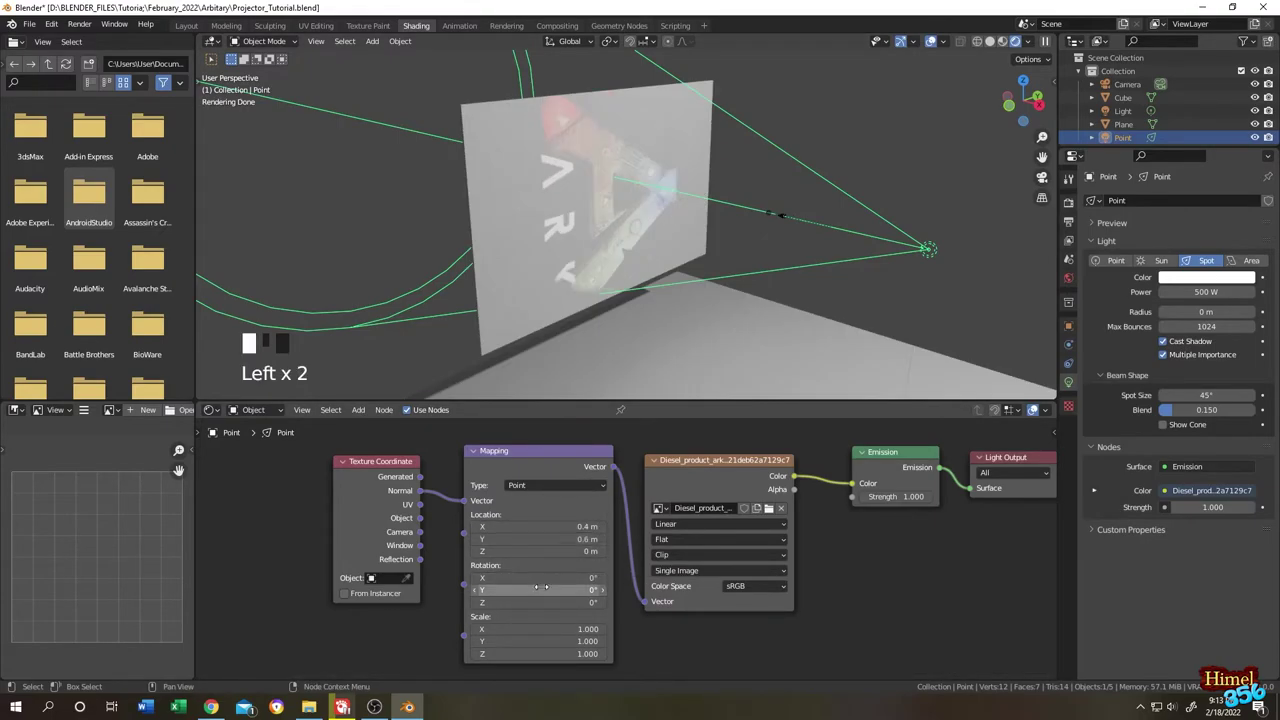
mouse_move(541, 590)
left_mouse_down()
mouse_move(575, 577)
mouse_move(540, 602)
left_mouse_up()
key("ctrl+z")
key("ctrl+z")
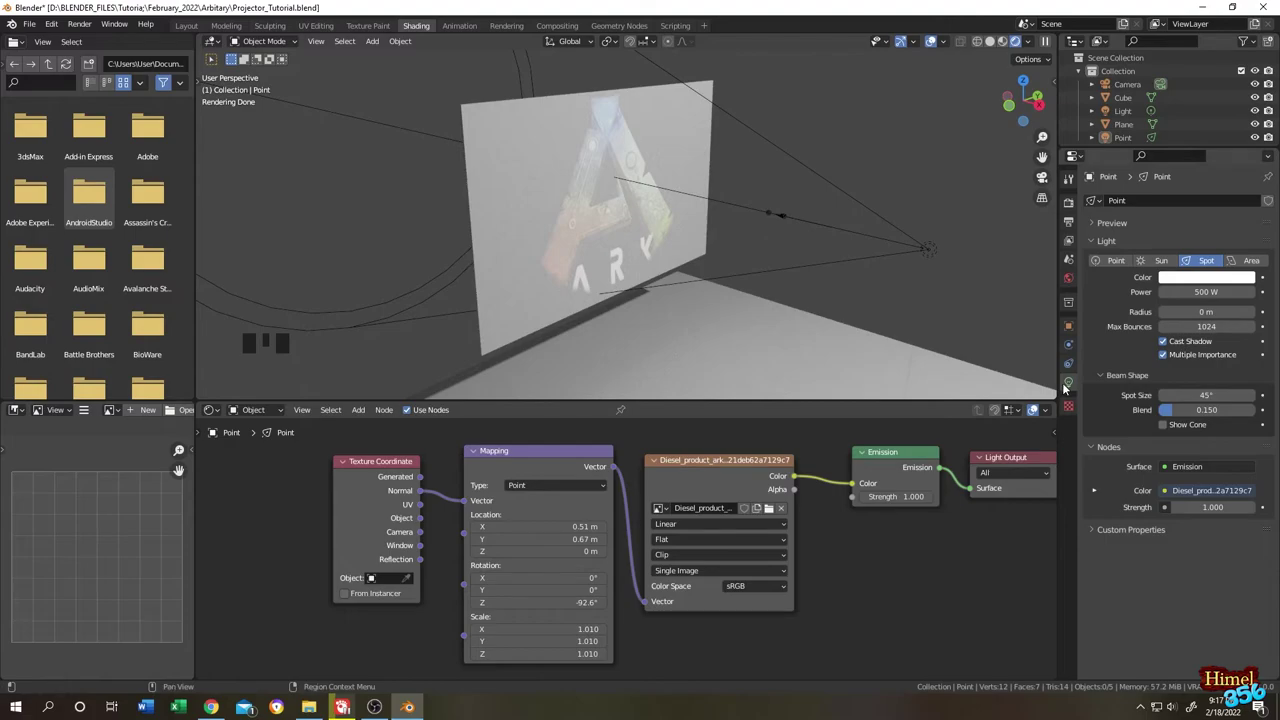
Widen the spot light's beam to a spot size of 69.3° and set its radius to 0.01 m.
left_click_drag(1206, 395, 1275, 395)
scroll(735, 237, "up", 1)
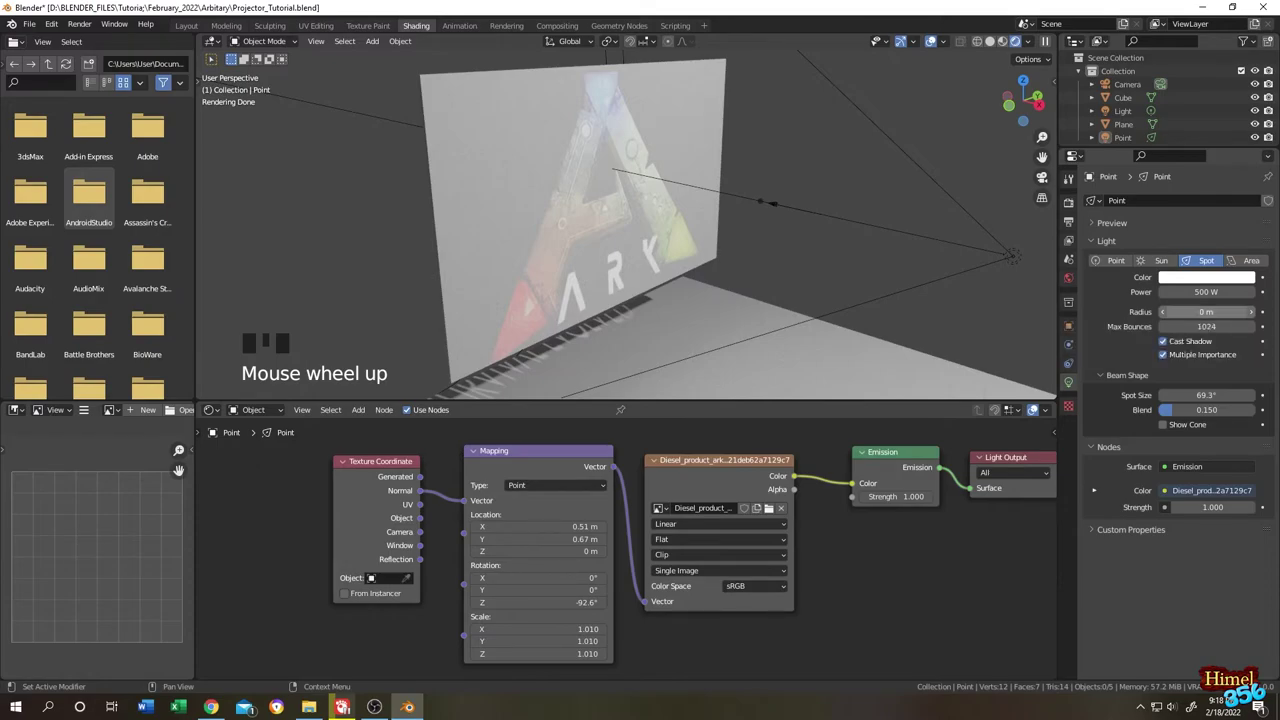
mouse_move(1190, 313)
left_mouse_down()
mouse_move(1204, 313)
mouse_move(1178, 313)
left_mouse_up()
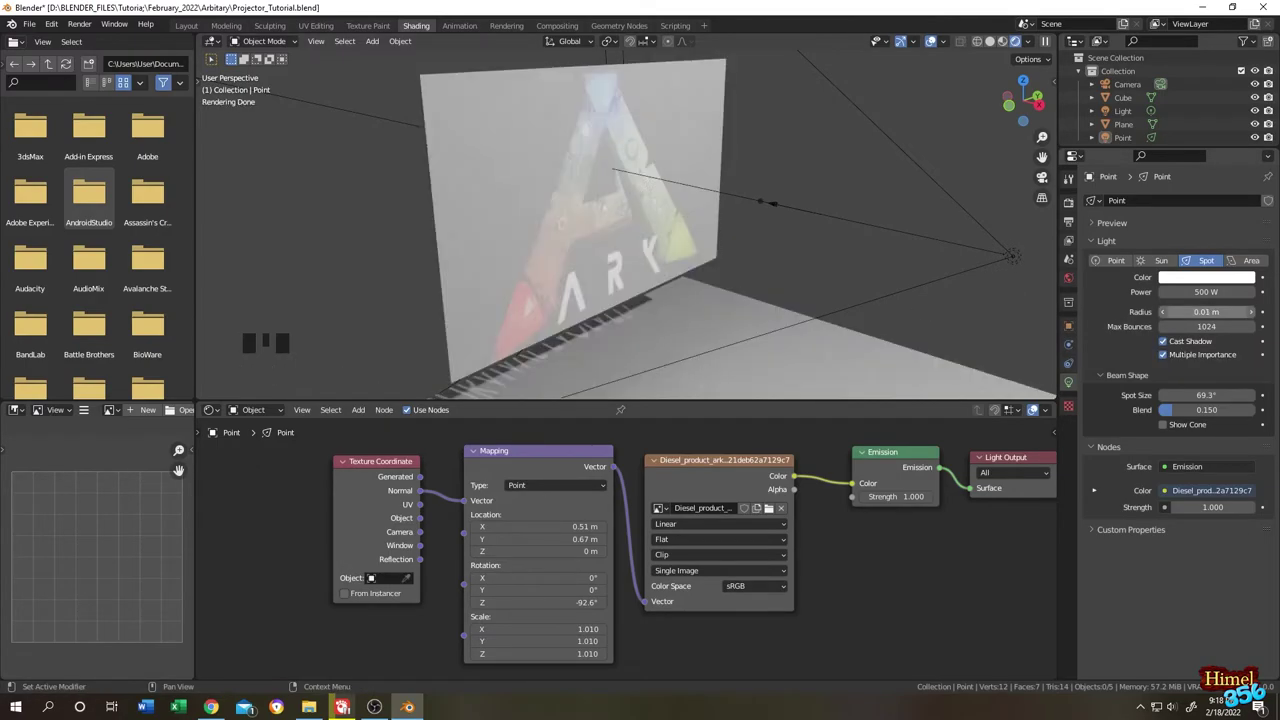
scroll(730, 211, "up", 2)
Add a cube mesh to the scene and put it in Edit Mode.
scroll(730, 211, "down", 3)
key("shift+a")
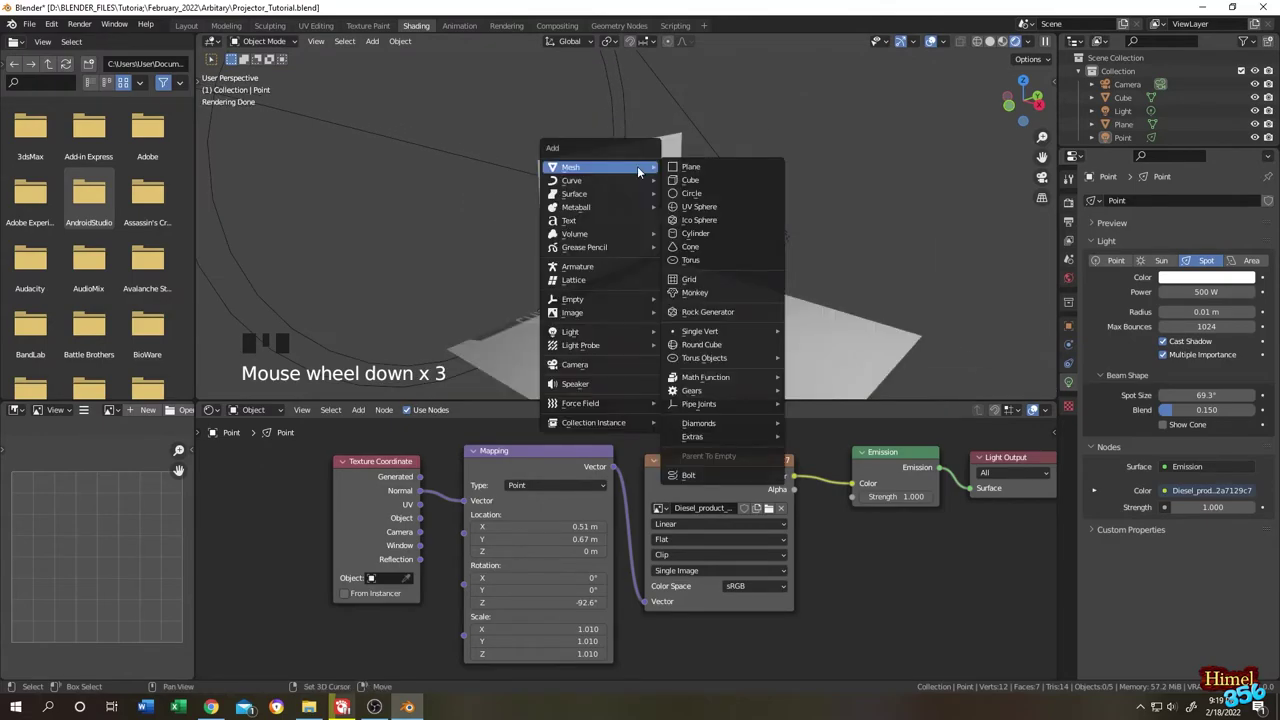
left_click(706, 181)
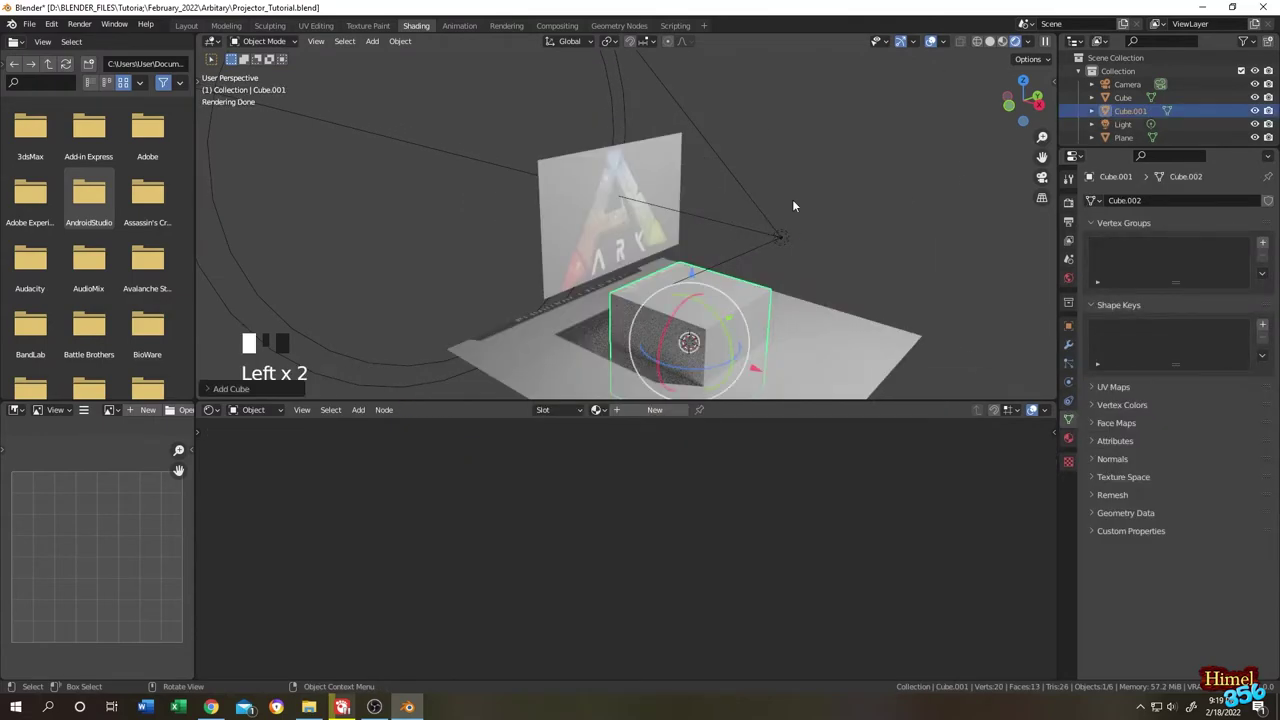
key("Tab")
key("Tab")
key("Tab")
key("Tab")
key("Tab")
key("Tab")
key("Tab")
key("Tab")
key("Tab")
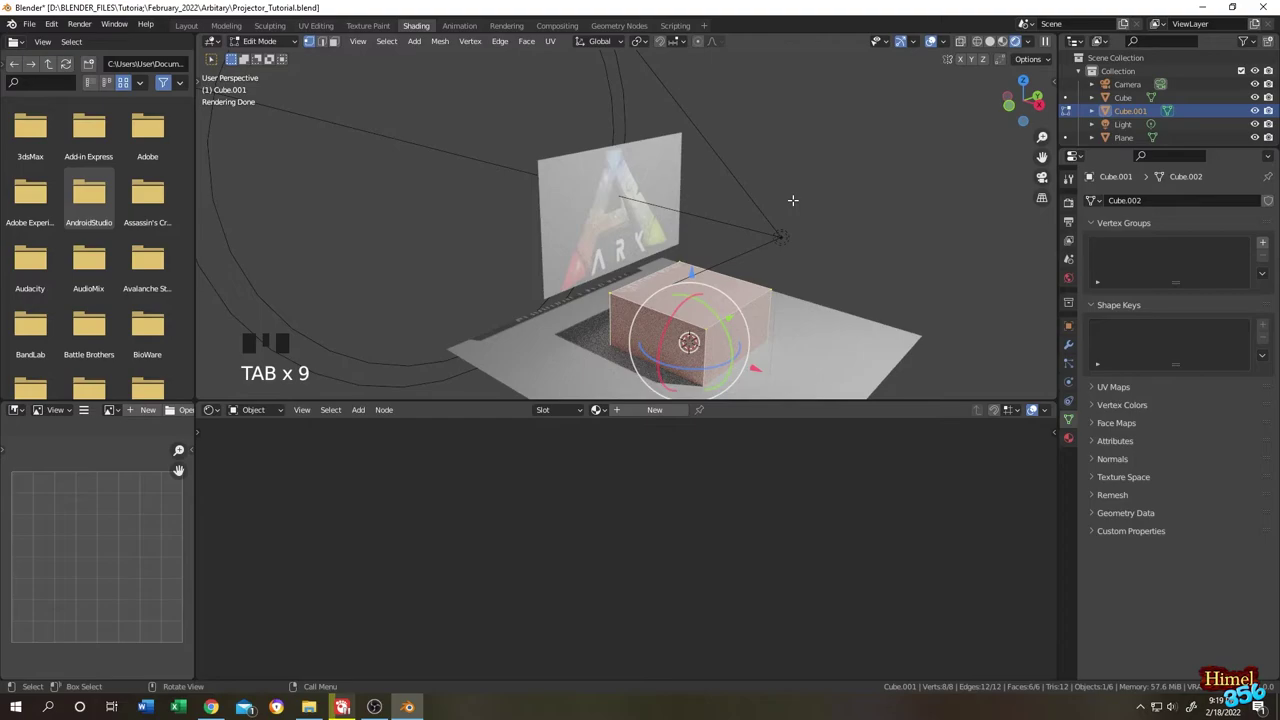
Raise the new cube's geometry and scale it up to enclose the screen panel and spot light, then return to Object Mode.
key("KP_1")
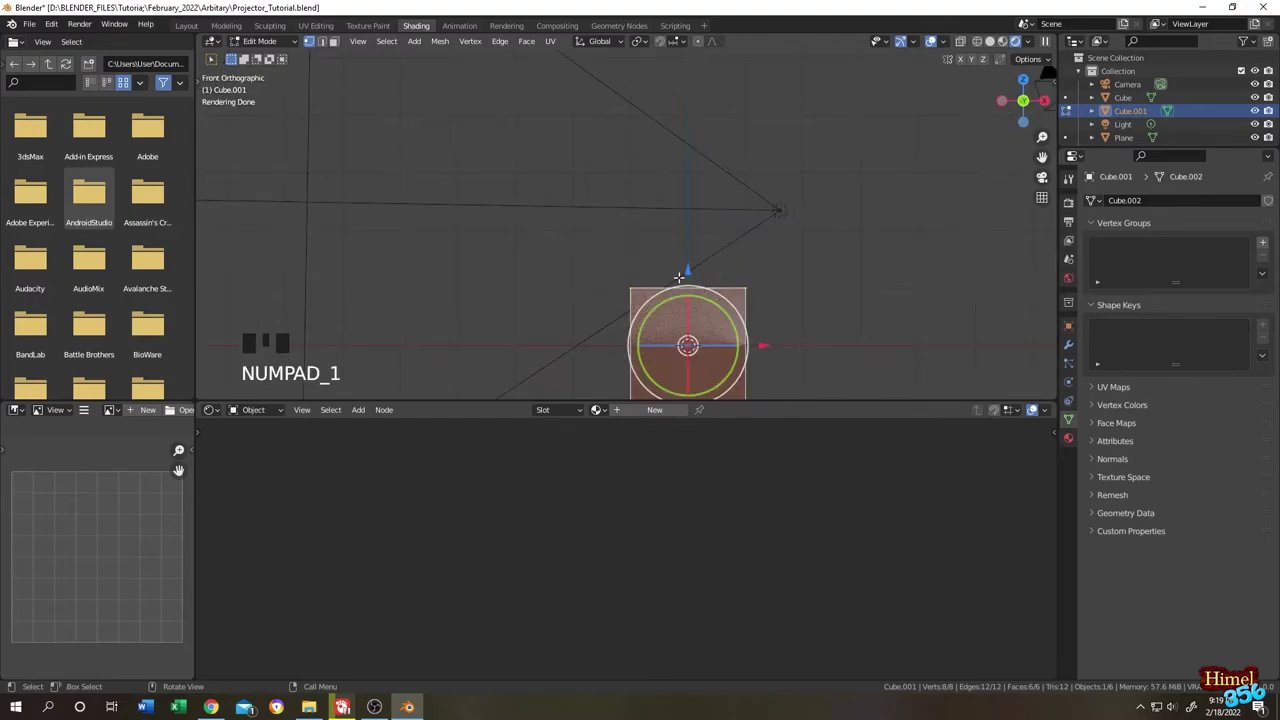
left_click_drag(688, 271, 688, 127)
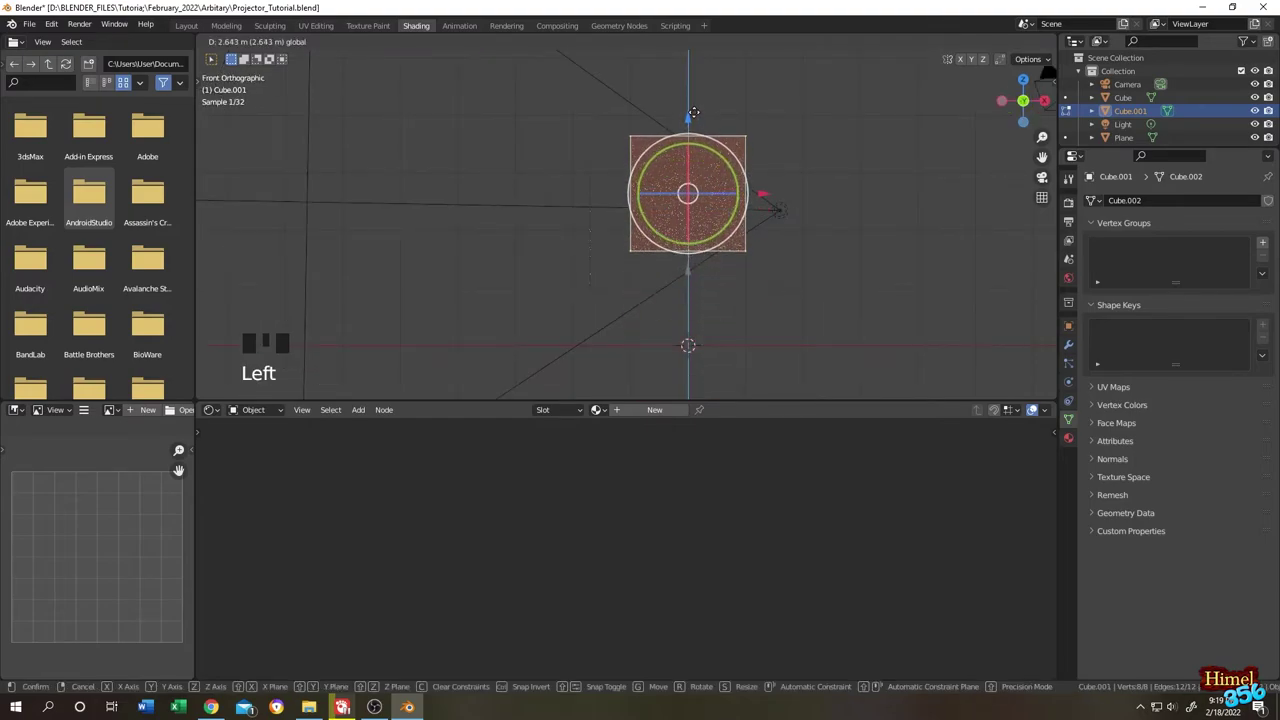
middle_click_drag(688, 127, 806, 147)
key("s")
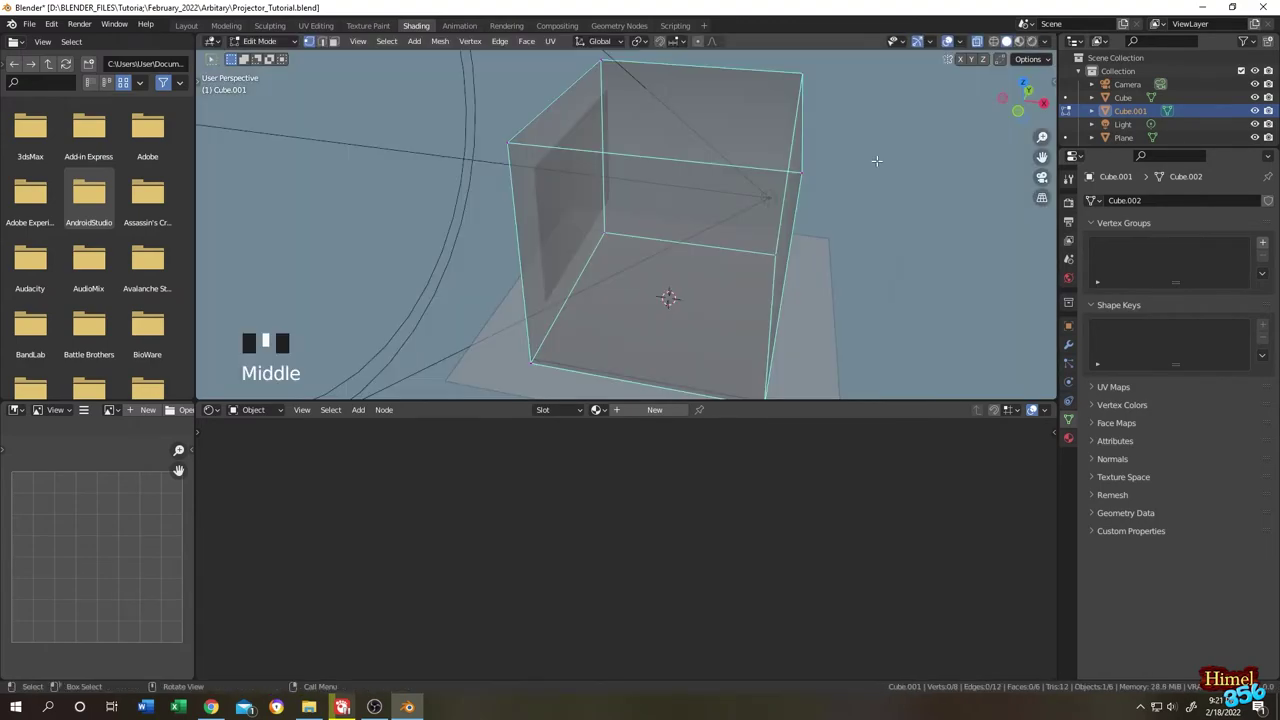
middle_click_drag(878, 162, 619, 139)
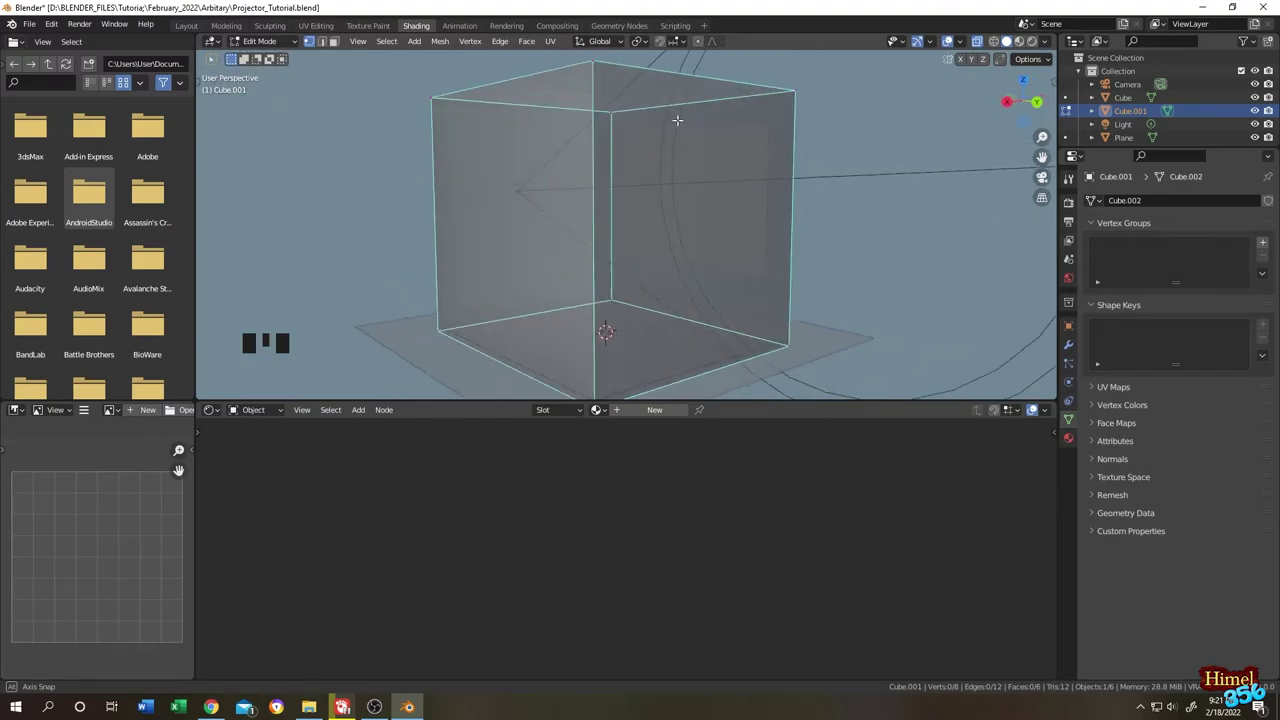
middle_click_drag(677, 120, 673, 165)
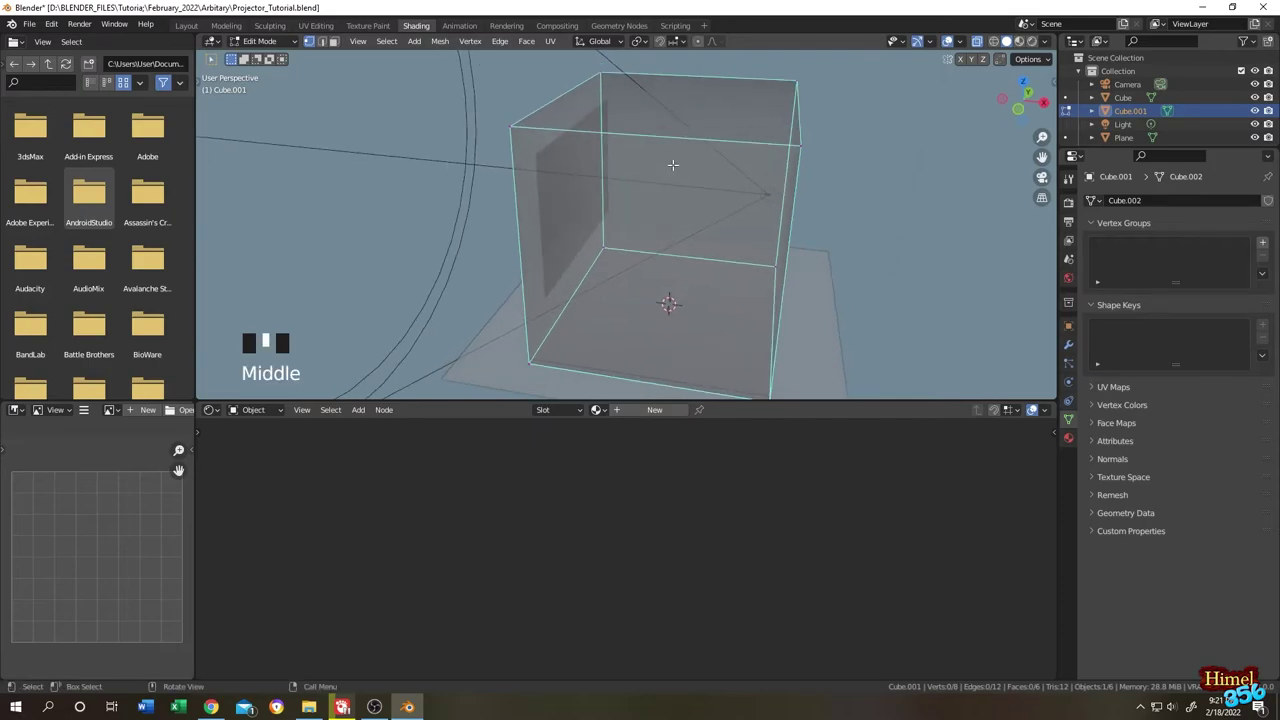
key("Tab")
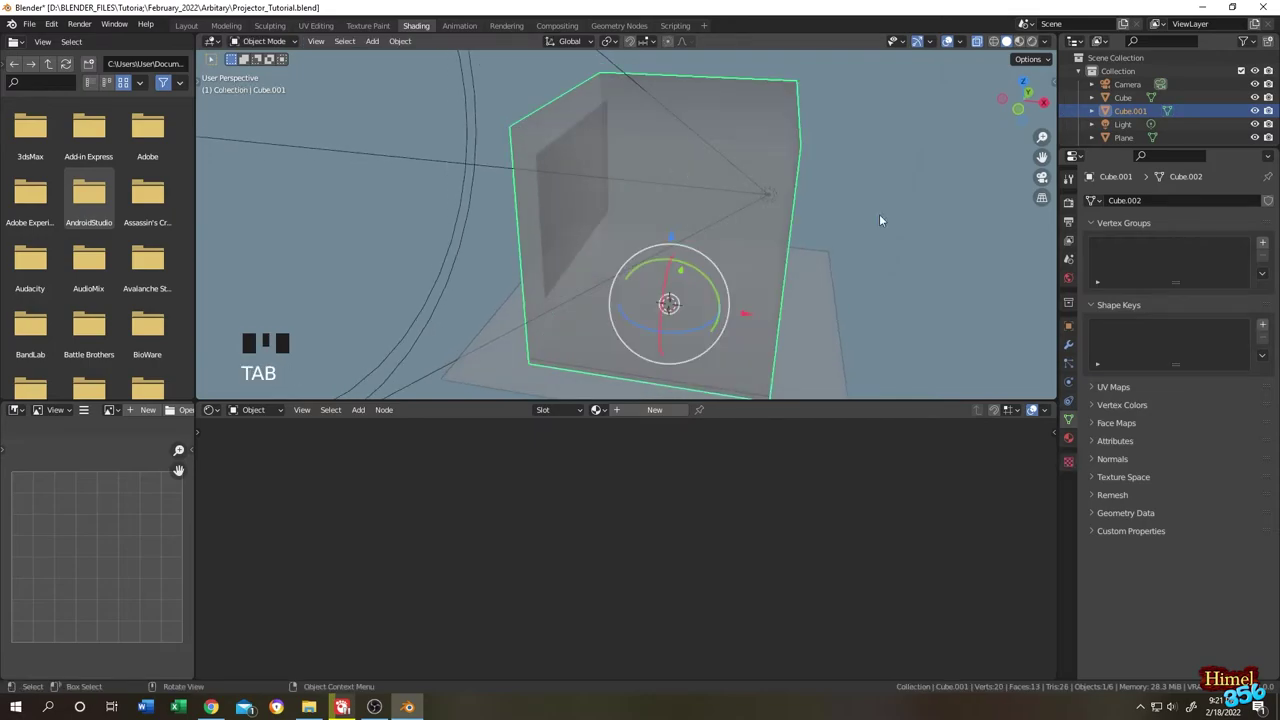
Switch the viewport to rendered shading and give the enclosing cube a new material named noise.
left_click(1034, 43)
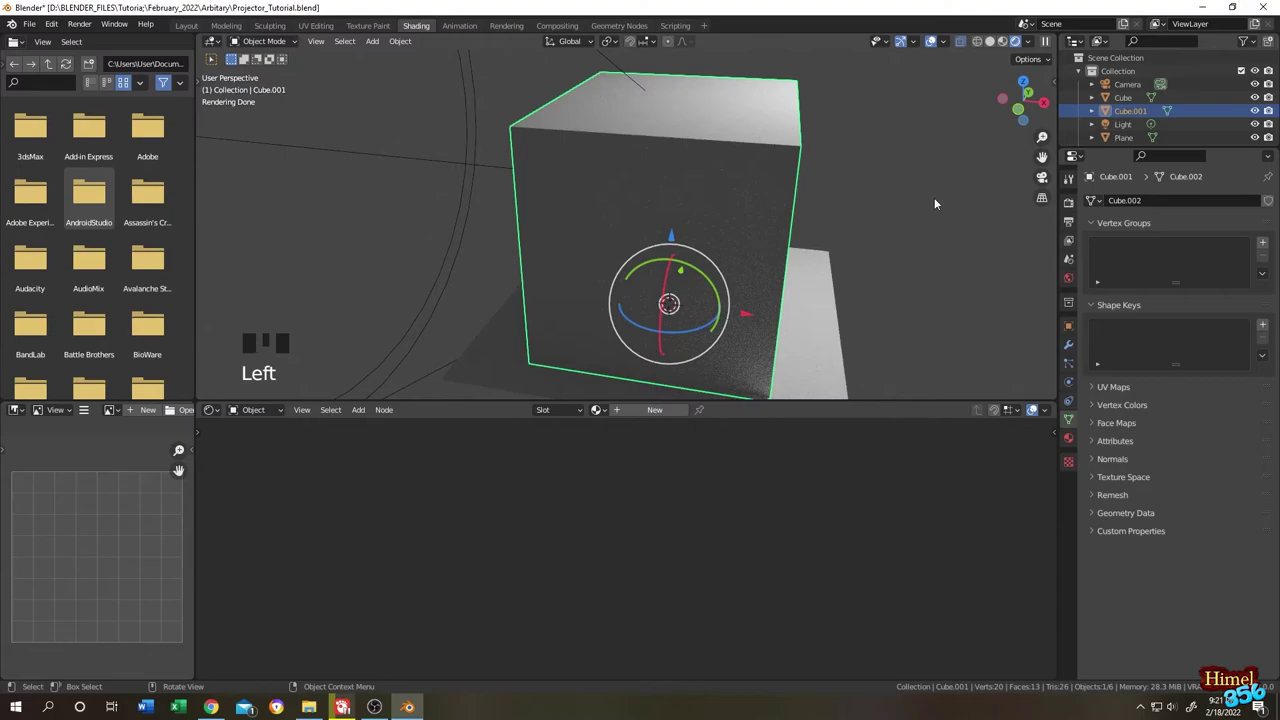
left_click(1068, 437)
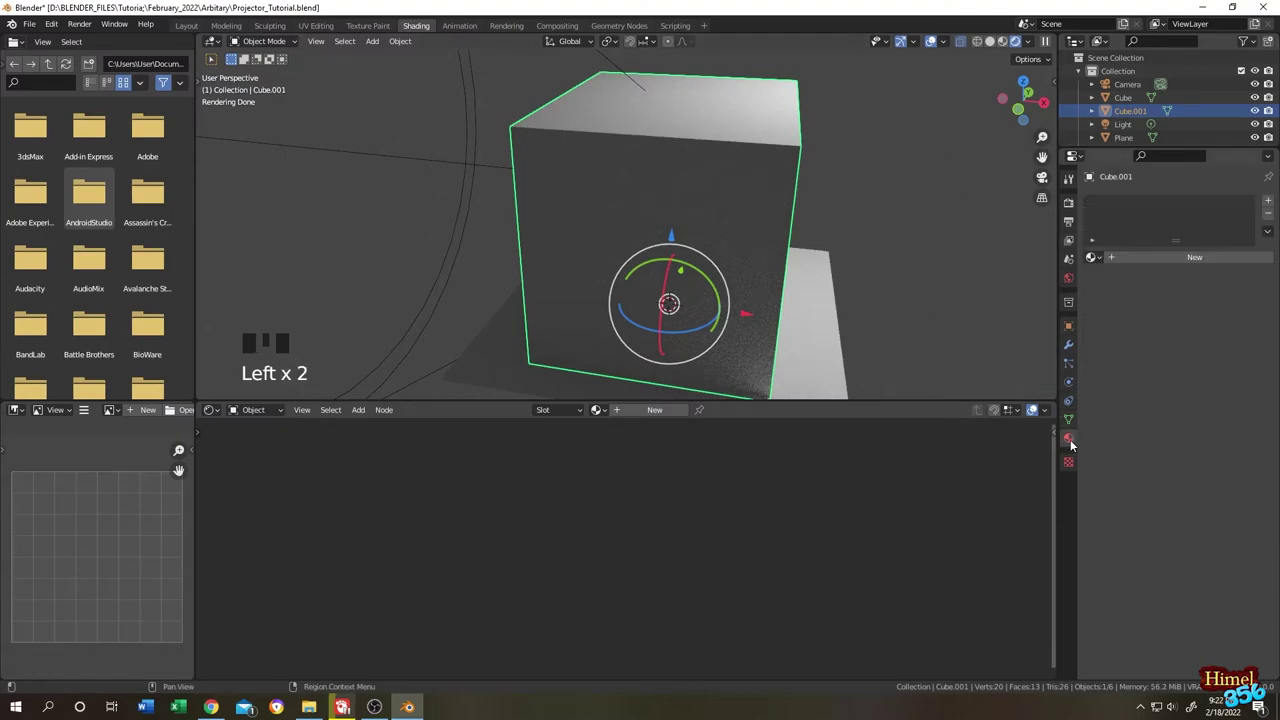
left_click(1268, 203)
left_click(1170, 257)
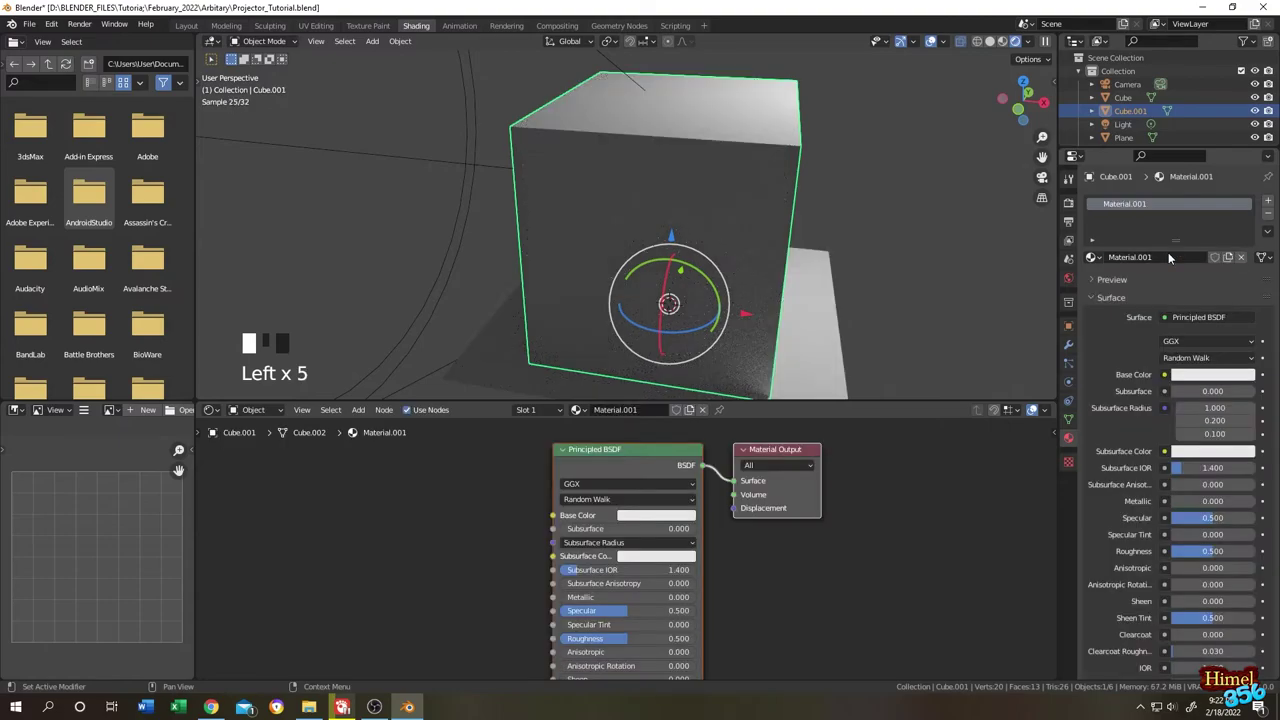
double_click(1143, 204)
type("noise")
left_click(604, 515)
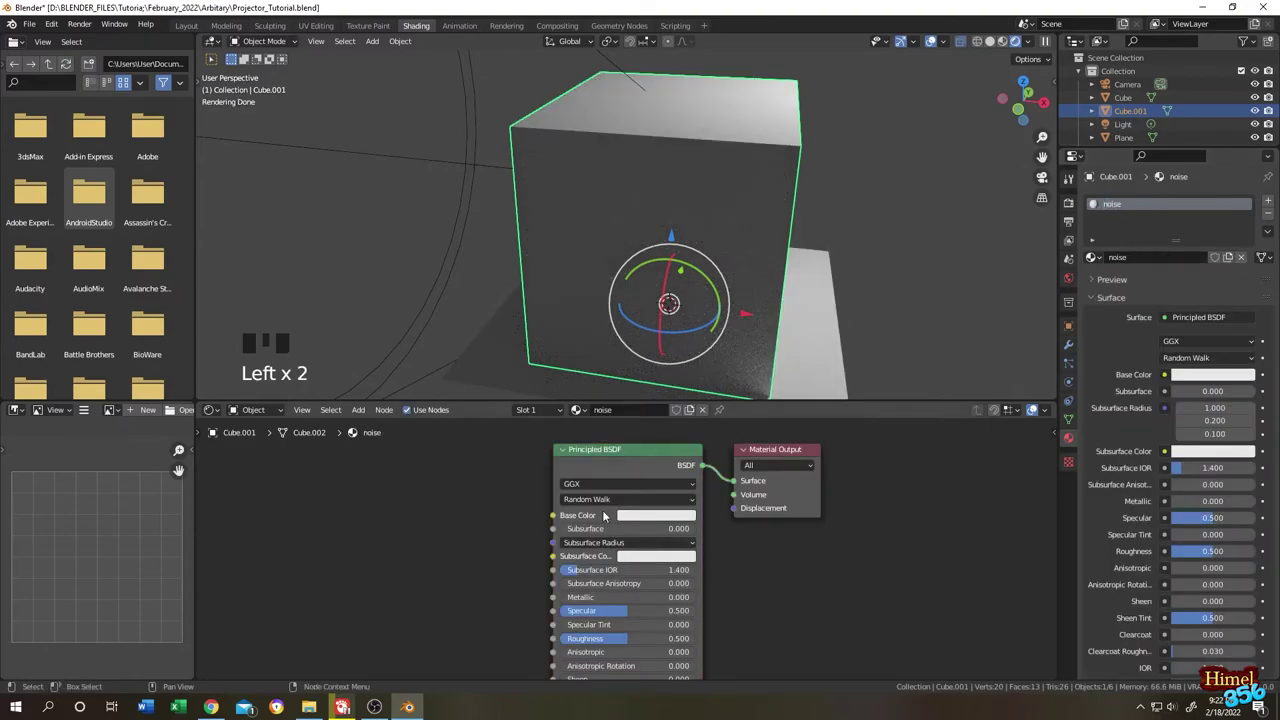
Replace the noise material's Principled BSDF with a Principled Volume node linked to the Volume input of the Material Output.
double_click(617, 449)
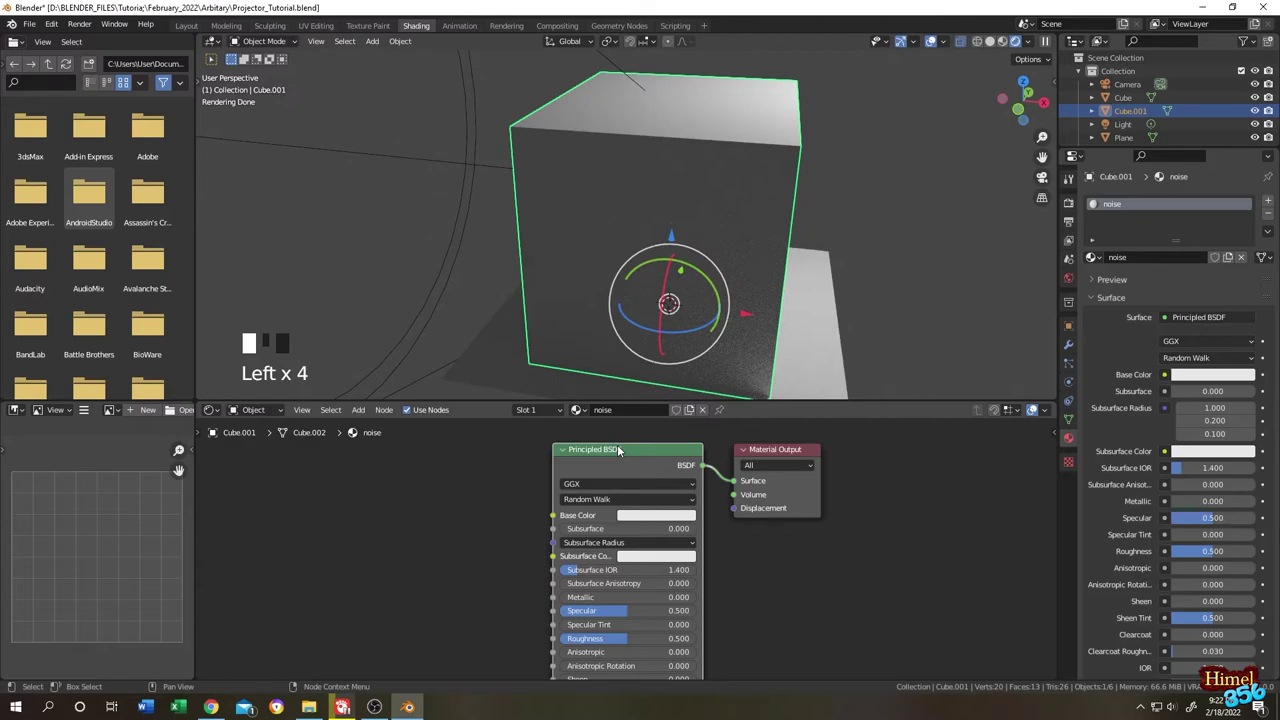
key("x")
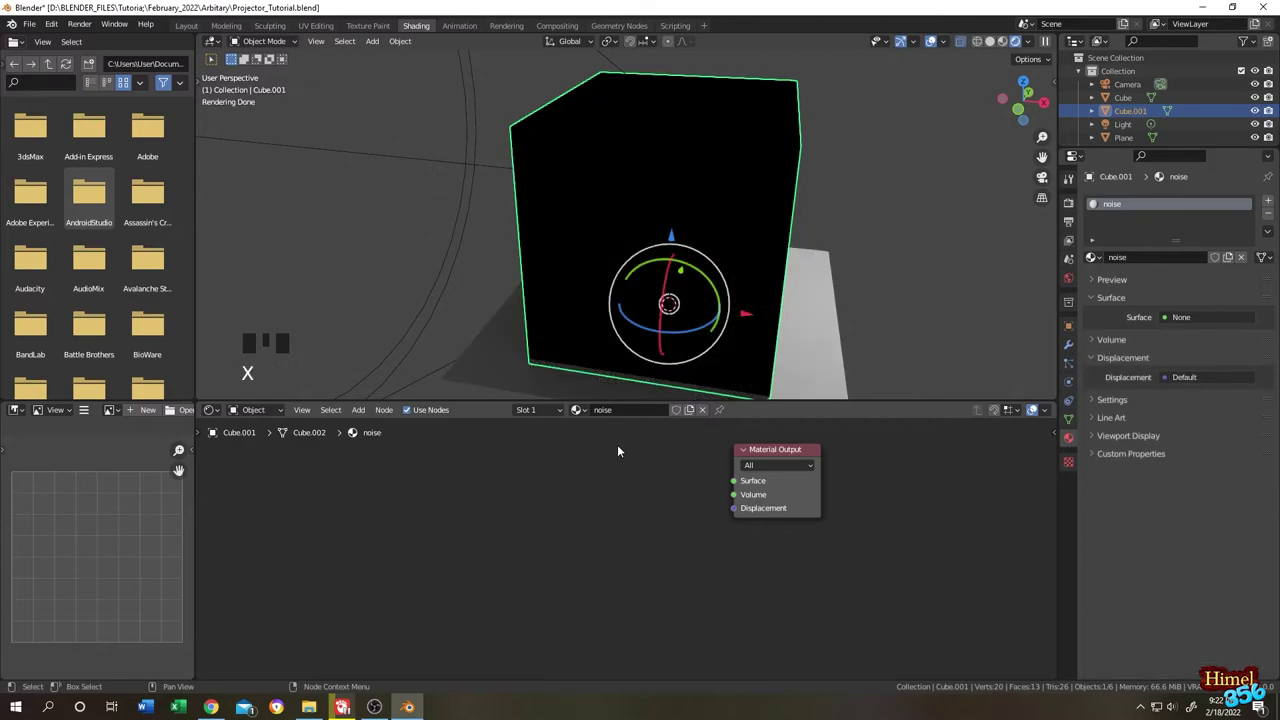
left_click(357, 410)
mouse_move(370, 430)
type("p")
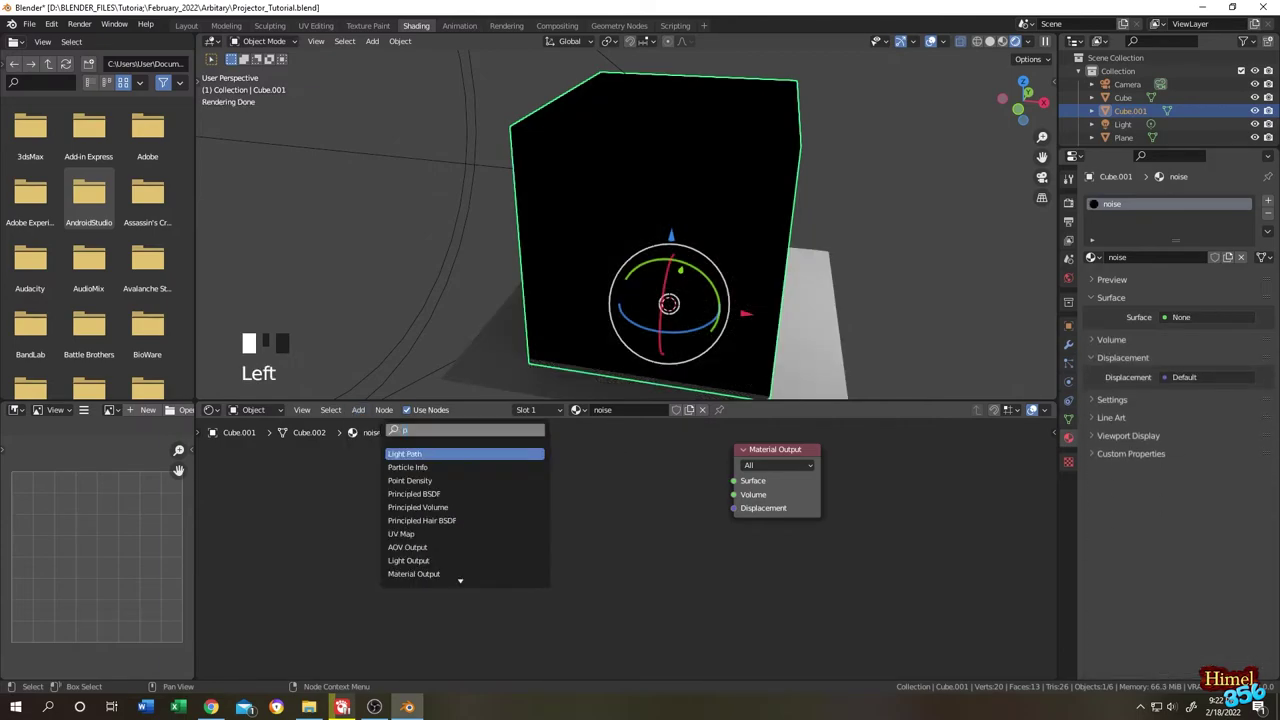
key("BackSpace")
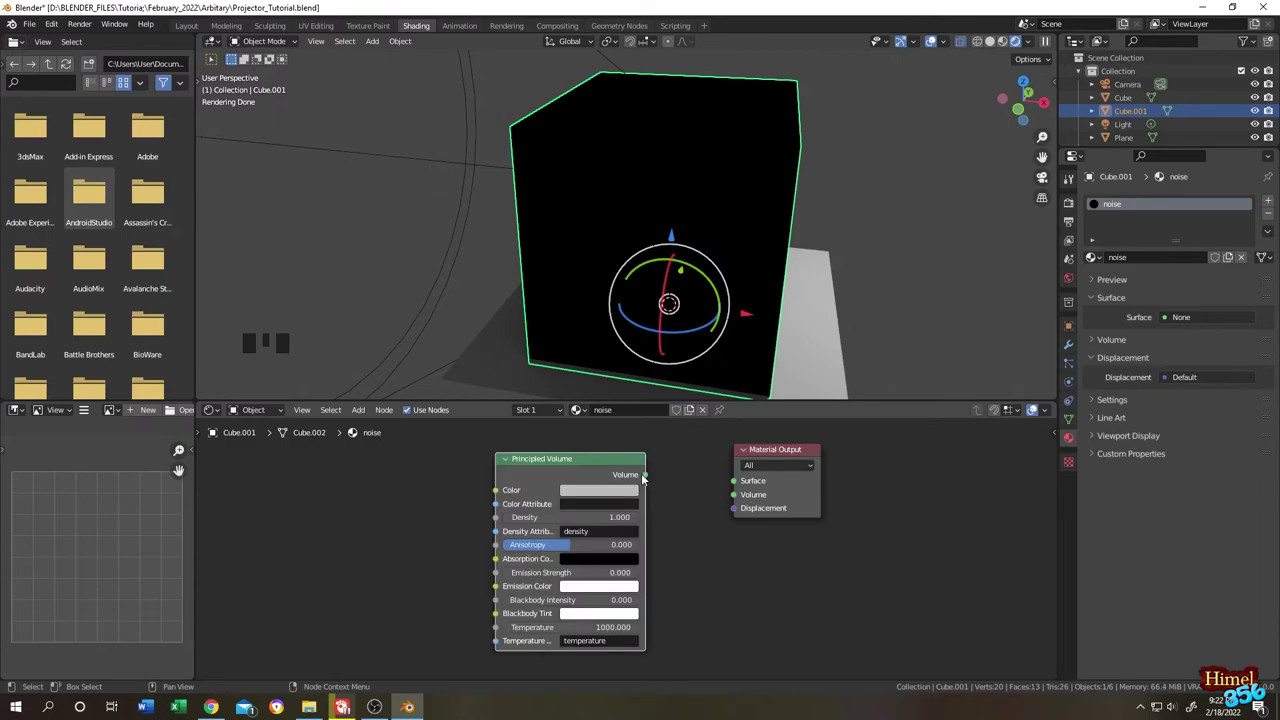
left_click_drag(645, 475, 735, 497)
left_click(721, 506)
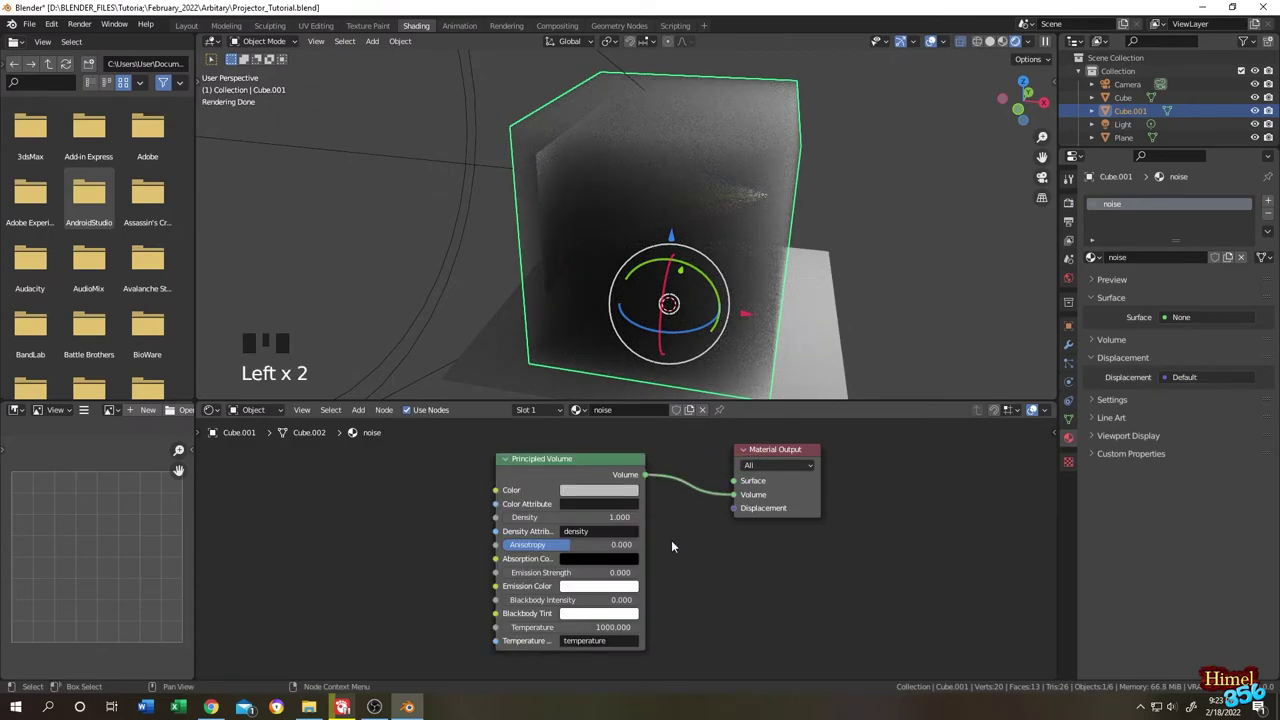
Set the Principled Volume density to 0.1 and deselect the enclosing cube.
left_click(620, 517)
type("0.1")
key("Return")
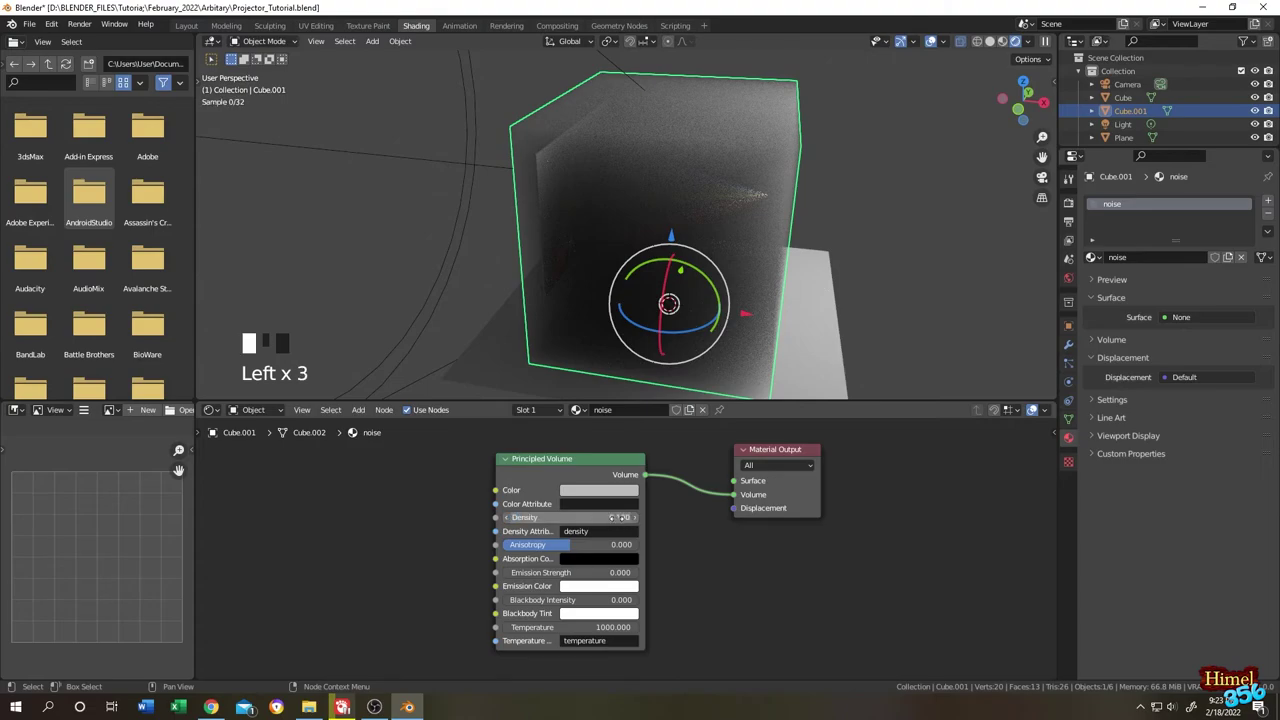
left_click(936, 230)
Look through the camera and reframe it on the projected image and light beam using Walk Navigation.
scroll(936, 230, "up", 2)
left_click(1041, 178)
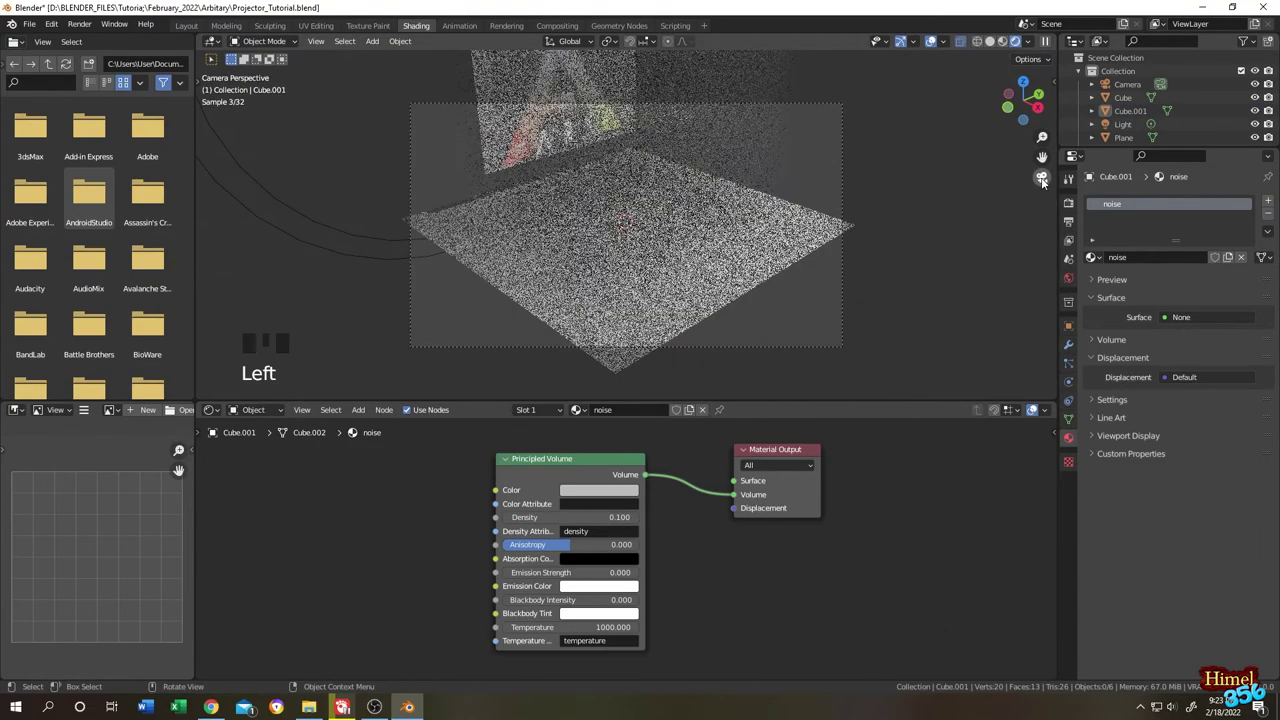
scroll(640, 220, "up", 2)
left_click(316, 41)
mouse_move(350, 210)
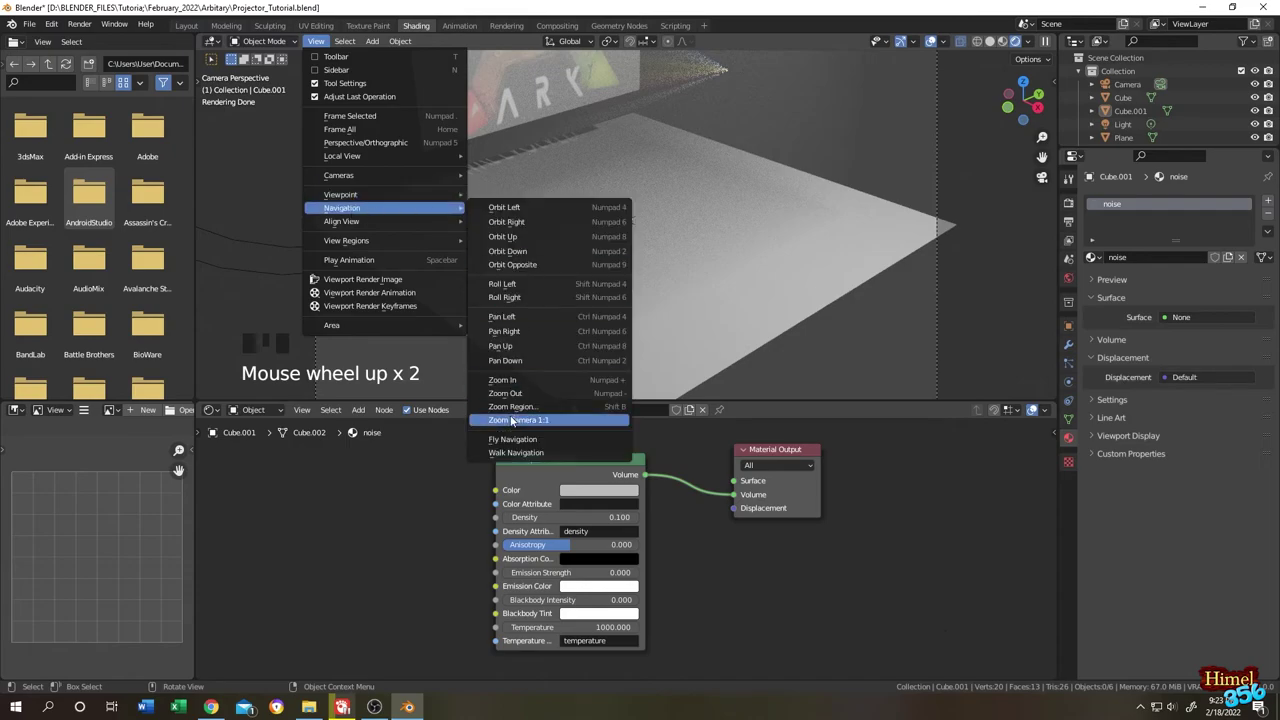
left_click(516, 452)
key("w")
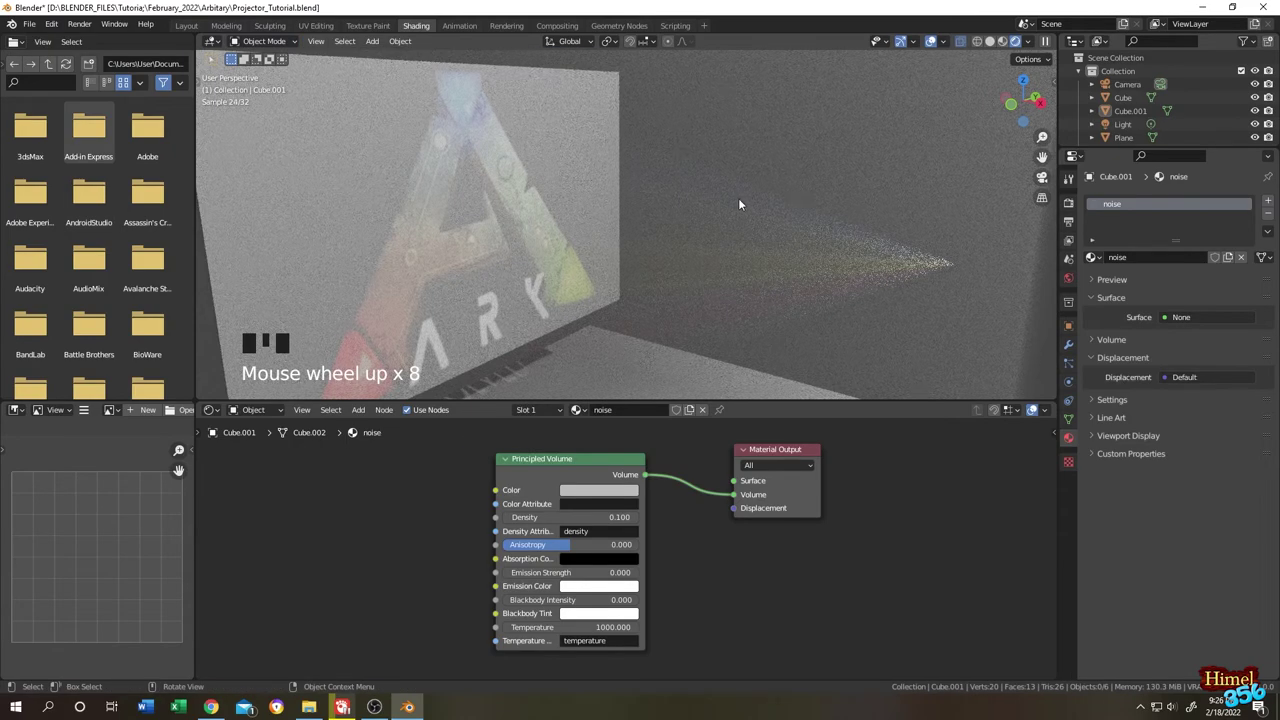
scroll(741, 200, "down", 2)
Select the scene's original point light and hide it in both the viewport and renders.
middle_click_drag(743, 197, 860, 195)
scroll(776, 190, "down", 3)
scroll(792, 128, "down", 3)
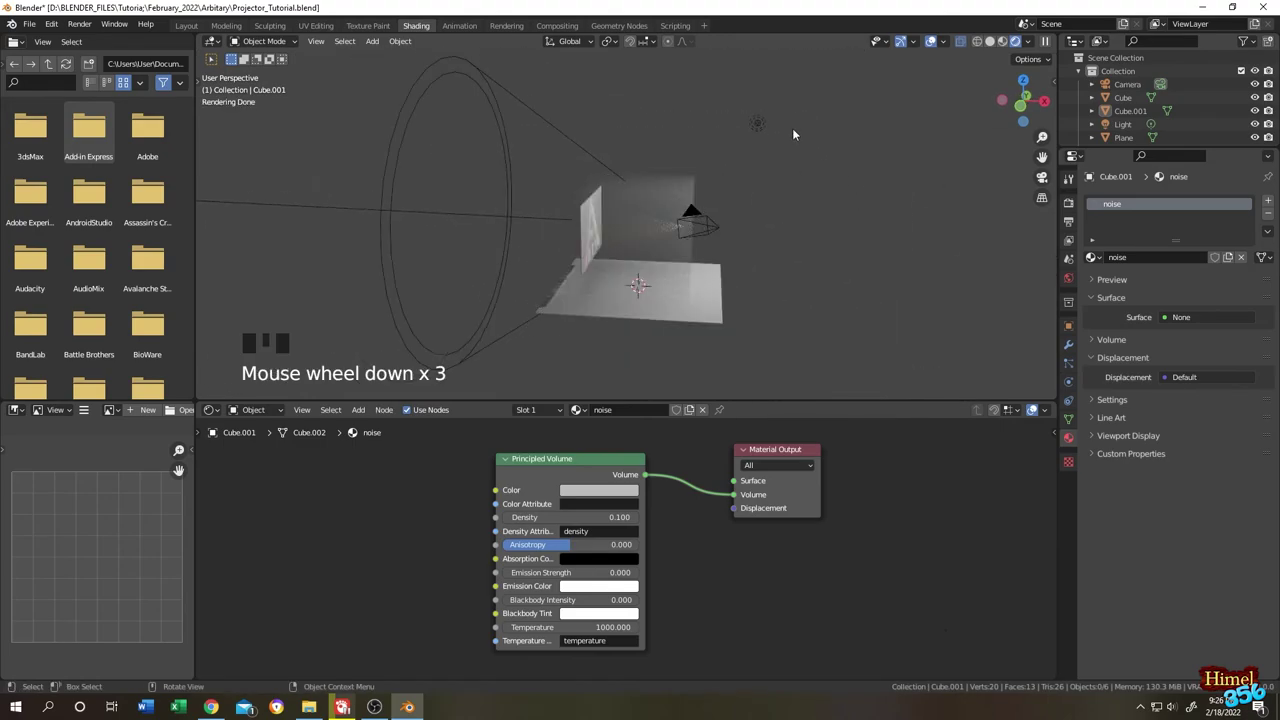
left_click(757, 122)
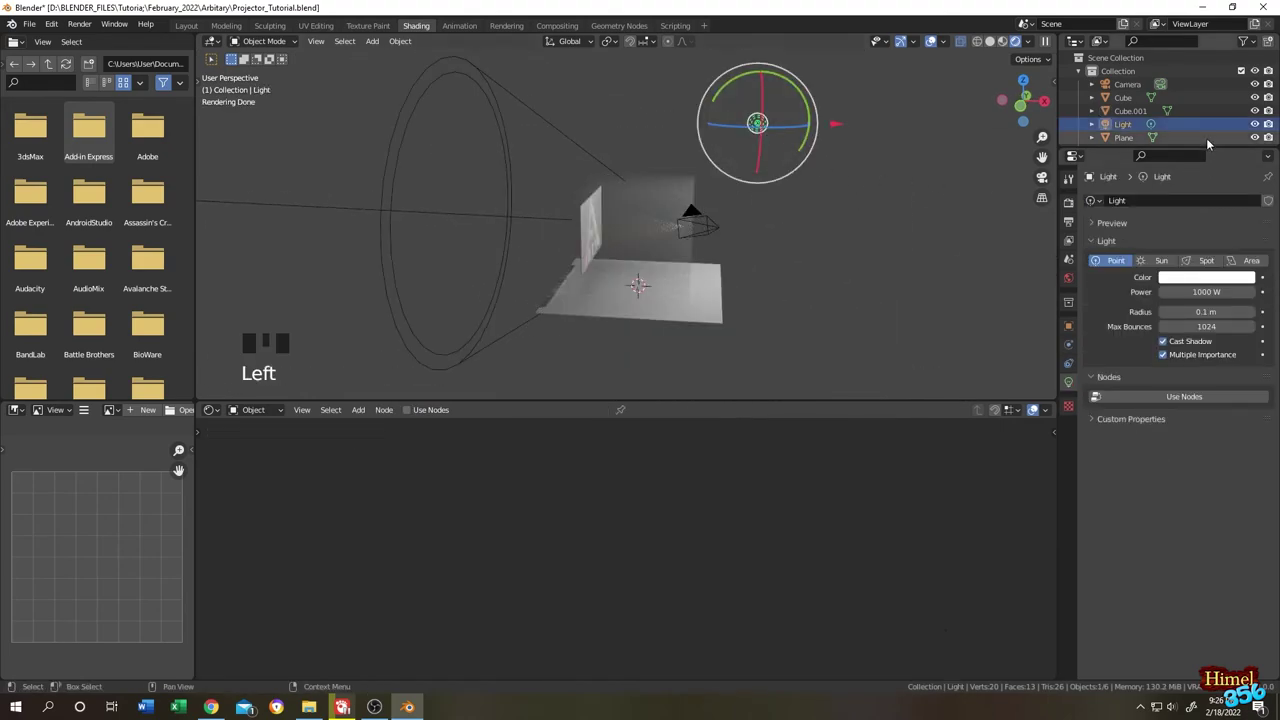
left_click(1256, 124)
left_click(1266, 124)
Render a still image of the projector beam and screen, inspect the whole frame, and close the render window.
scroll(741, 204, "up", 5)
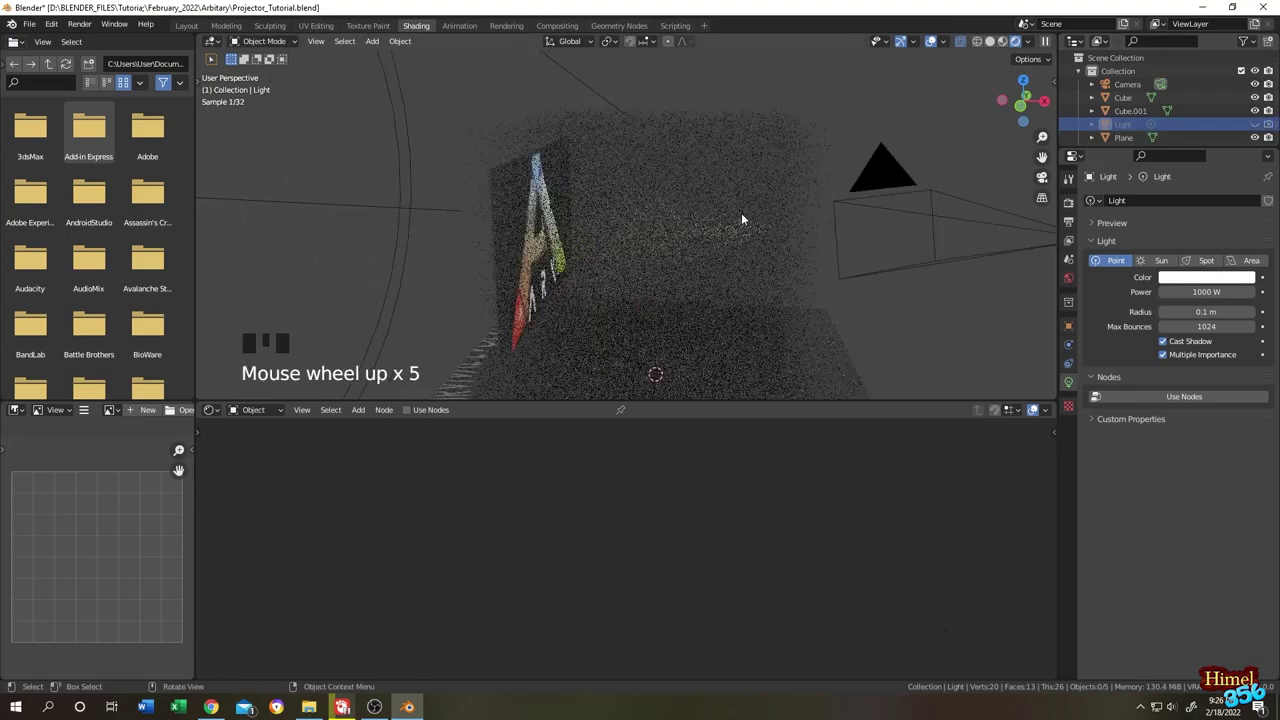
middle_click_drag(741, 212, 690, 210)
left_click(80, 24)
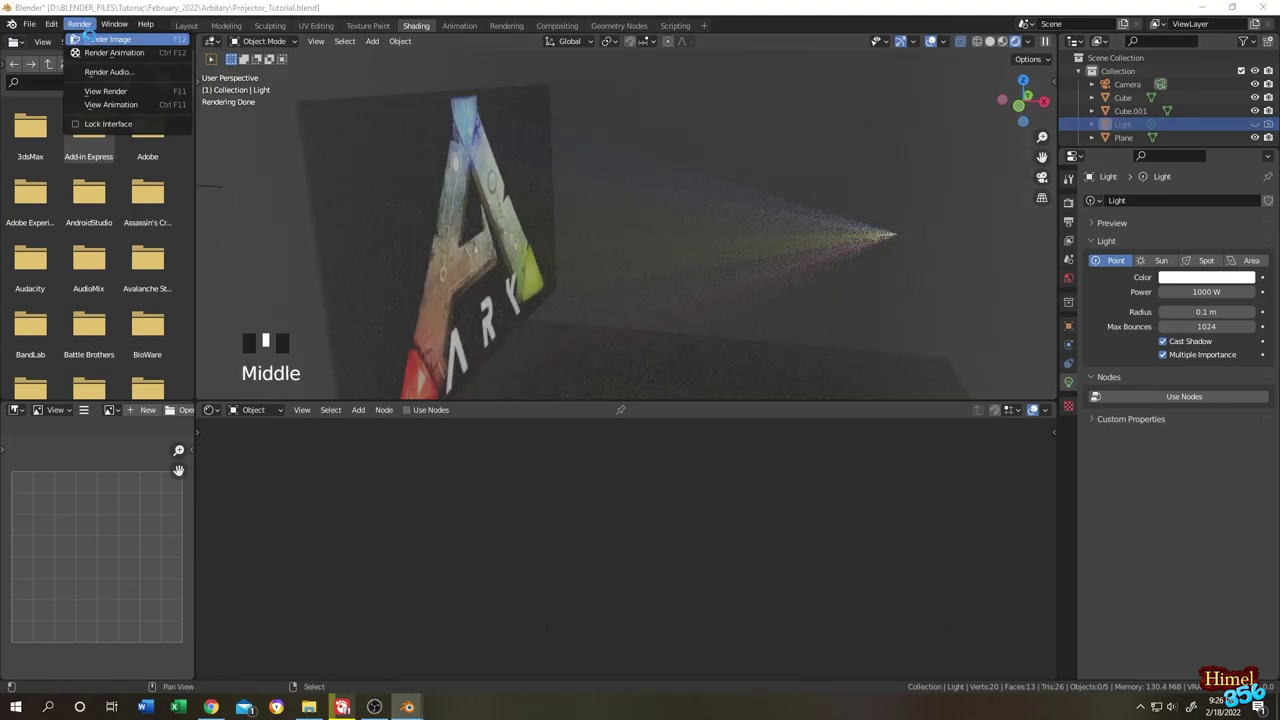
left_click(140, 44)
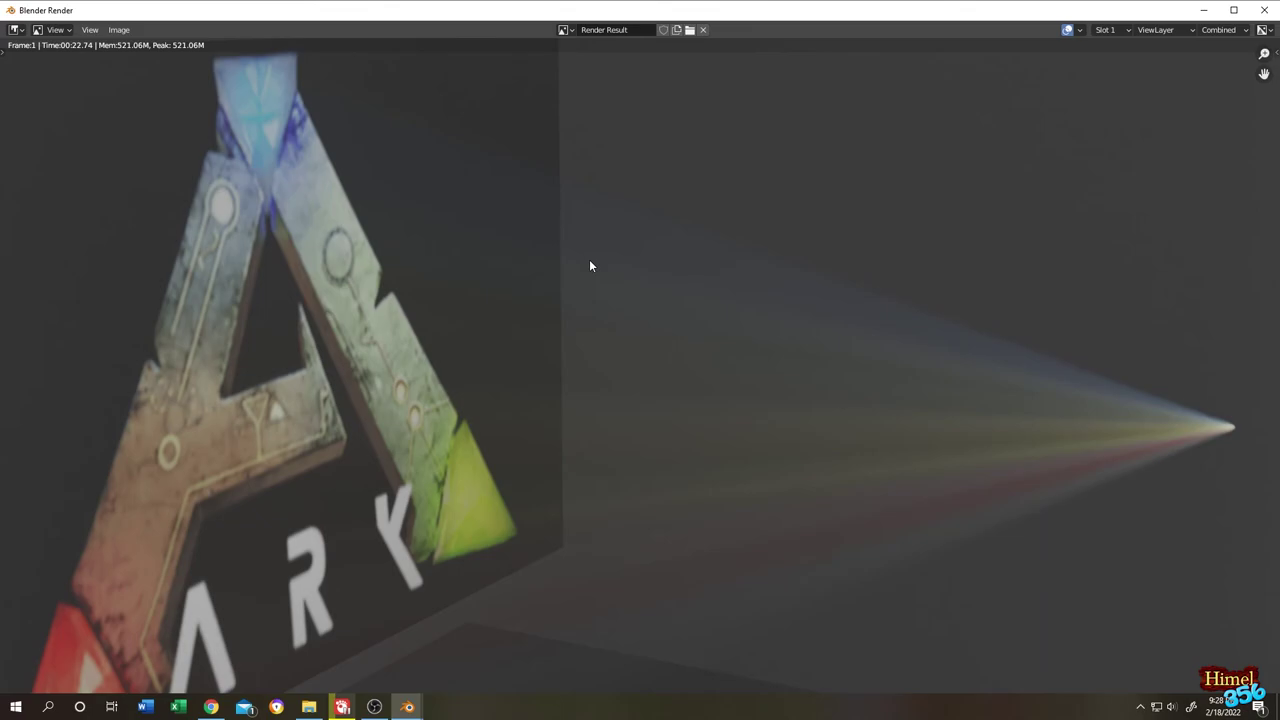
scroll(590, 266, "down", 3)
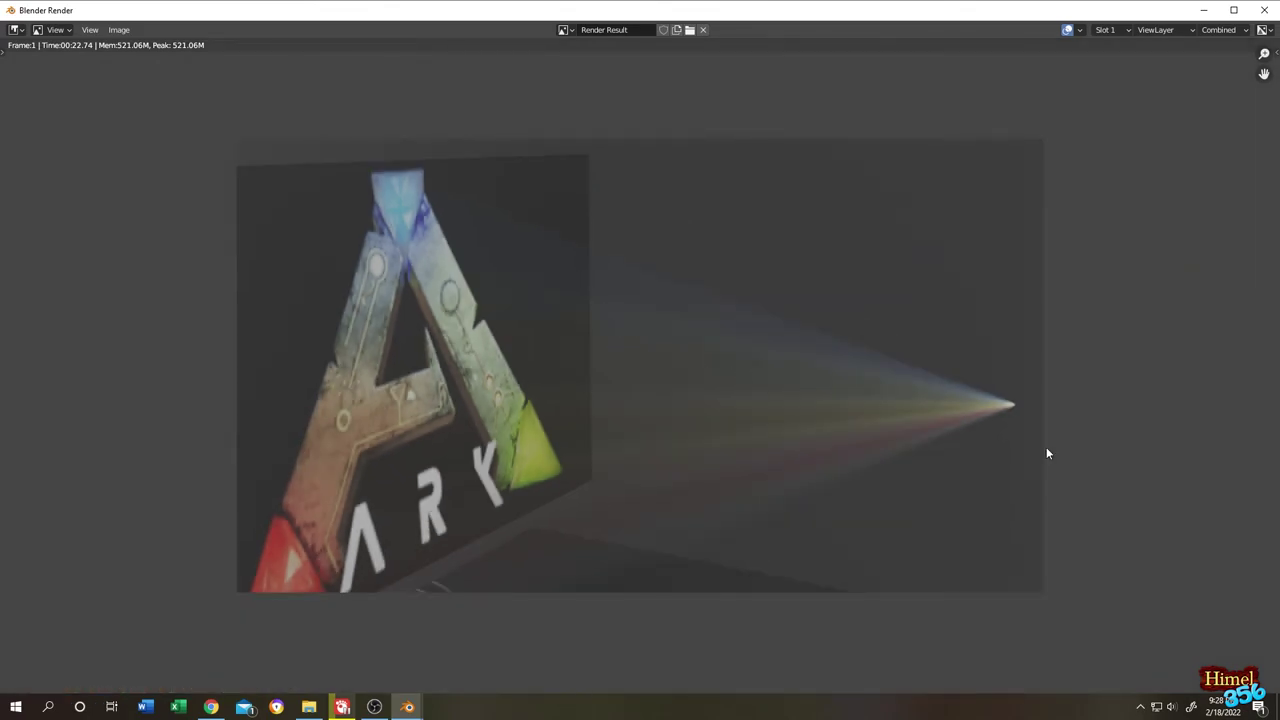
left_click(1264, 10)
middle_click_drag(773, 245, 588, 265)
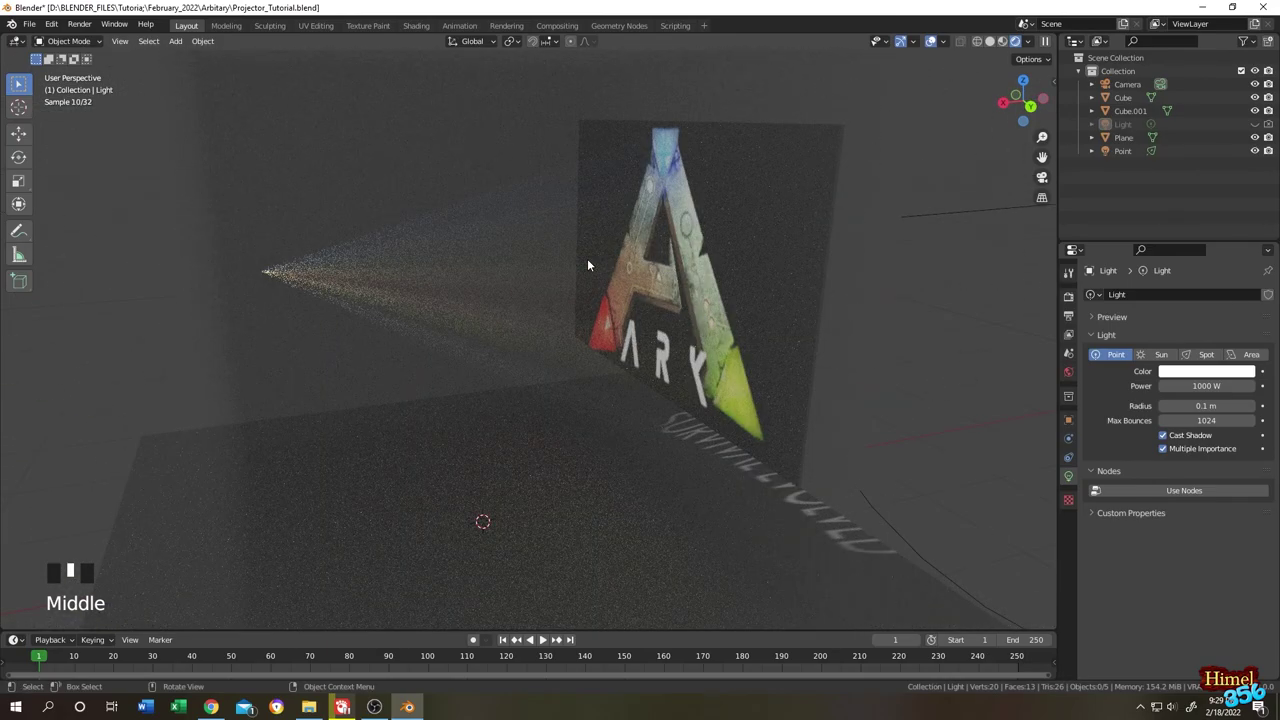